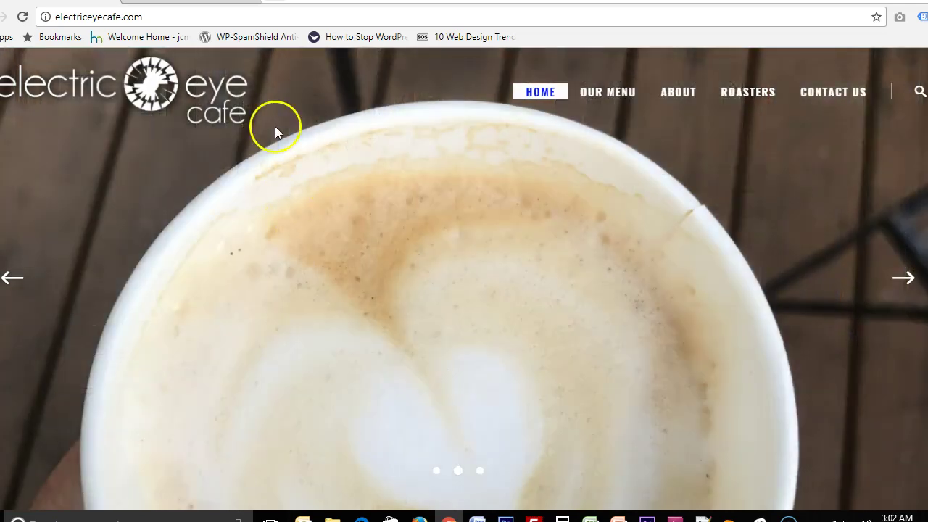
Advance the hero slider twice, from the latte photo through the porch photo to the fireplace photo.
click(903, 277)
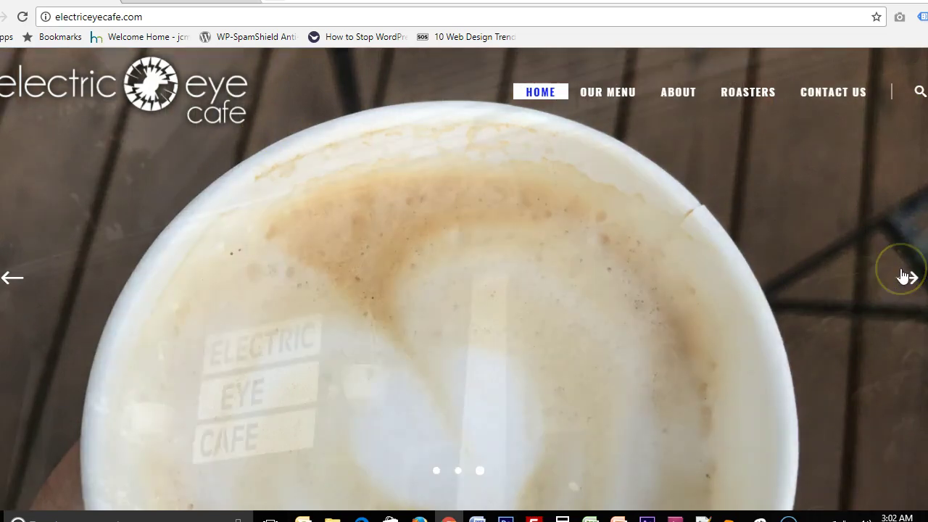
click(904, 277)
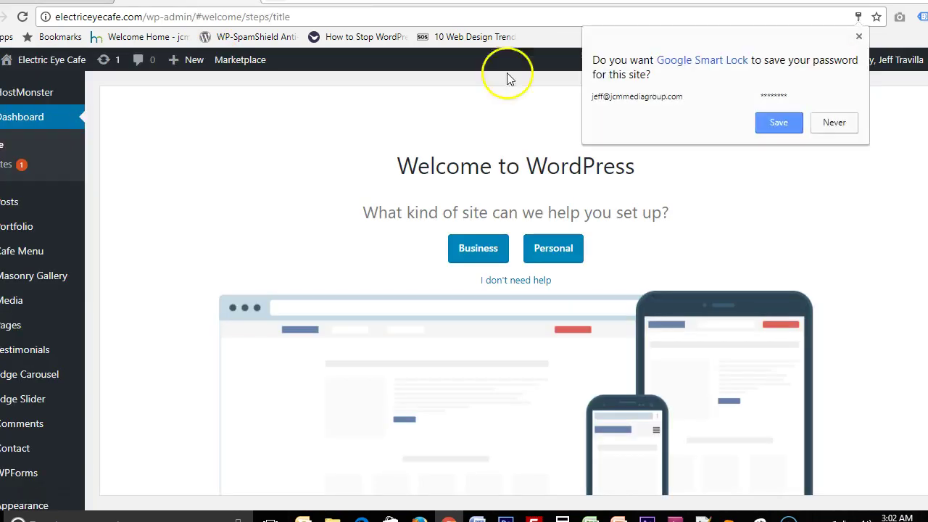
Decline saving the login password and go to the Slider Revolution admin page.
click(836, 123)
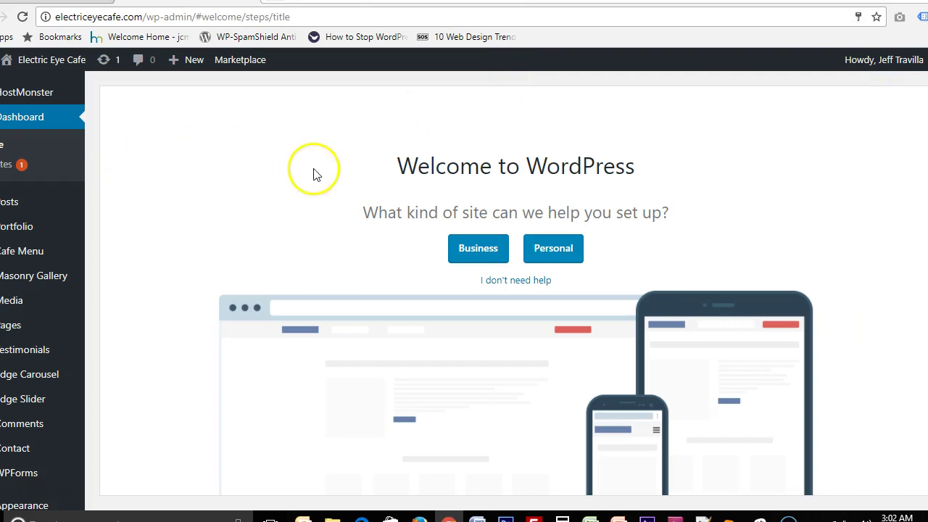
scroll(44, 244, down, 3)
scroll(45, 248, down, 4)
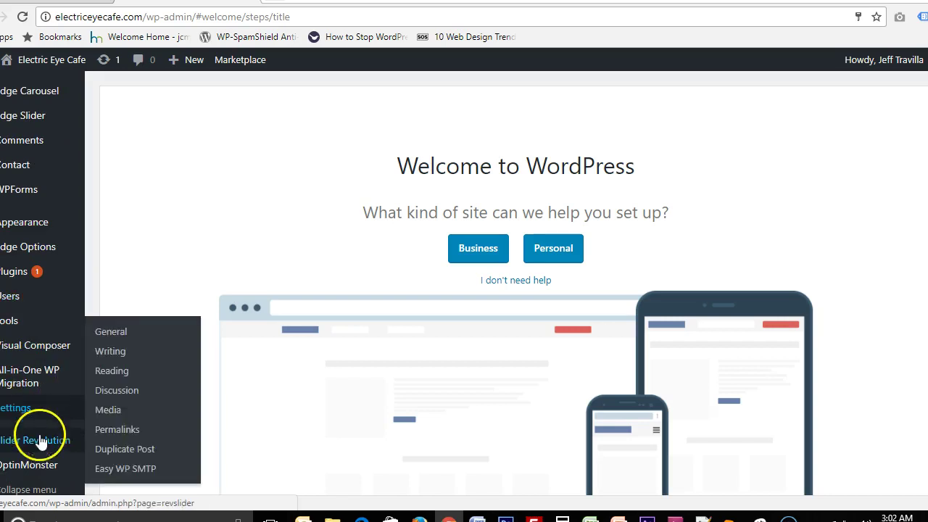
mouse_move(40, 450)
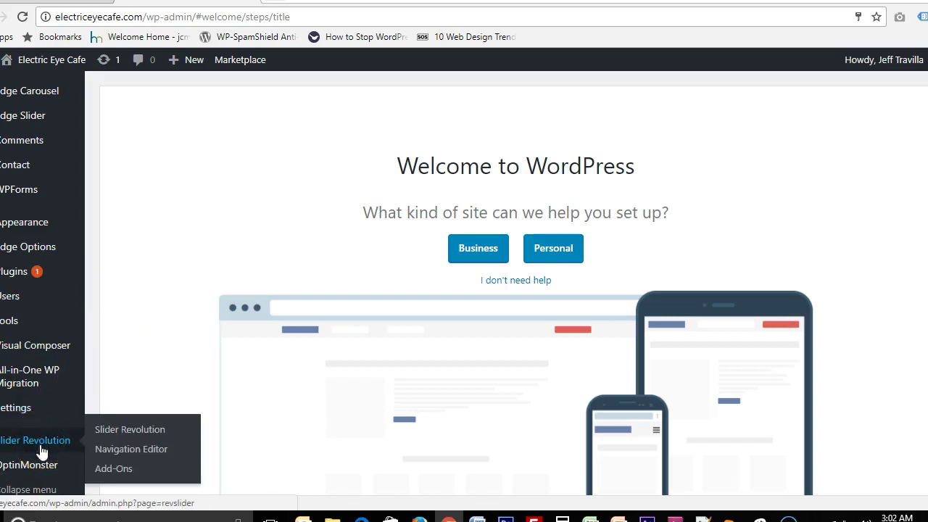
click(40, 445)
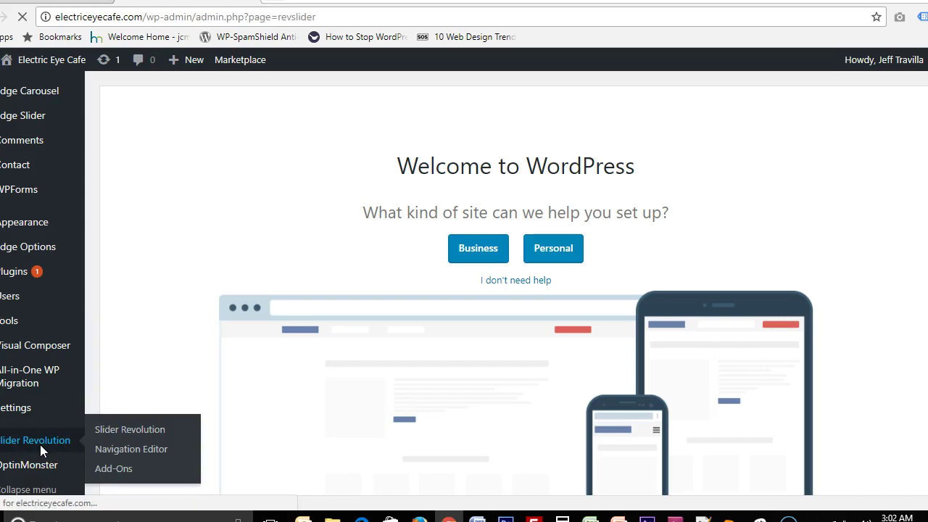
Open slide #1 of the main-home slider in the slide editor.
click(383, 212)
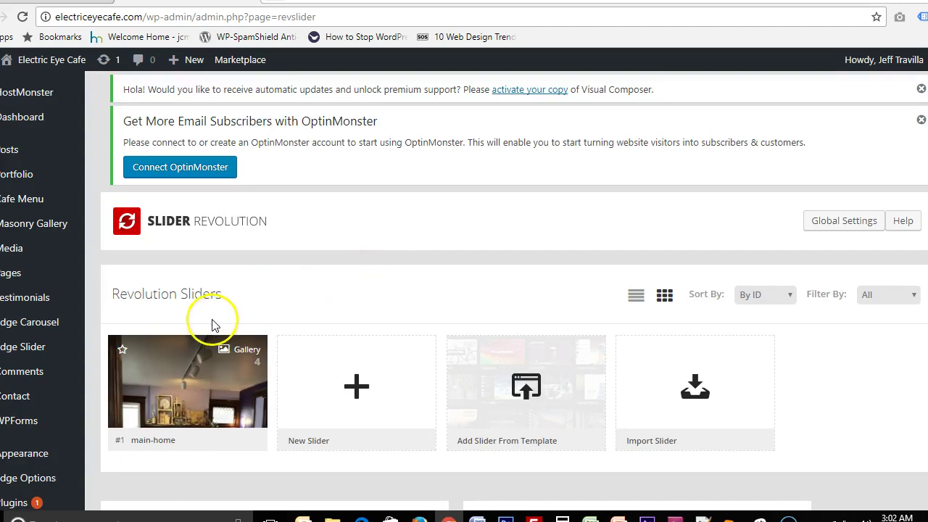
click(188, 391)
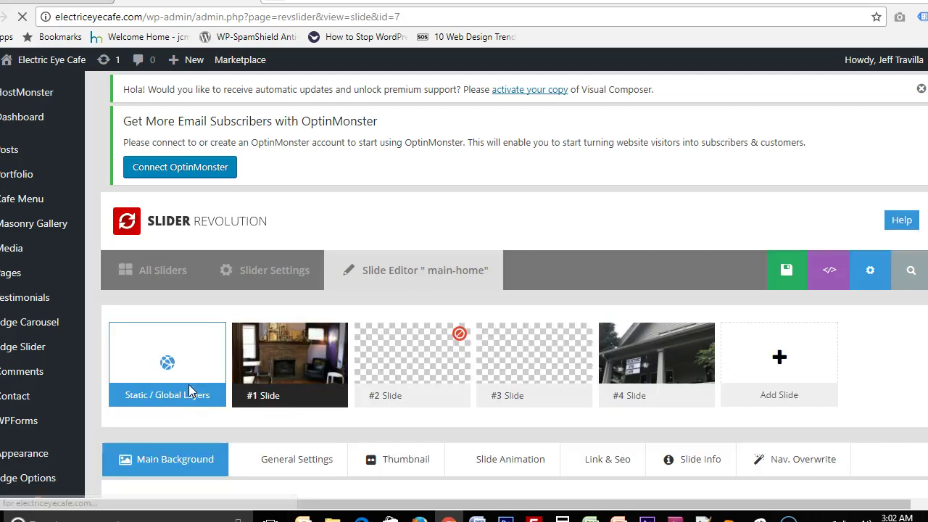
click(248, 375)
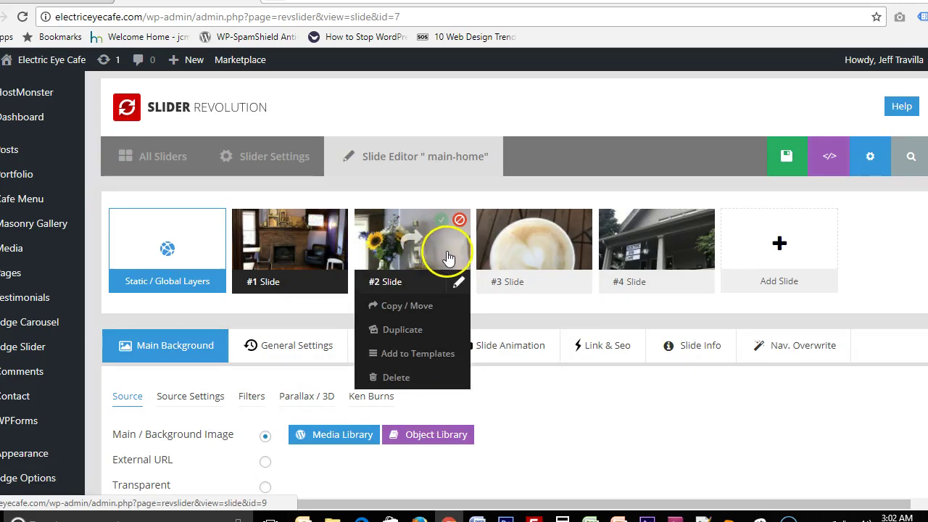
Open the Media Library picker for the slide's Main Background image.
mouse_move(635, 250)
mouse_move(321, 233)
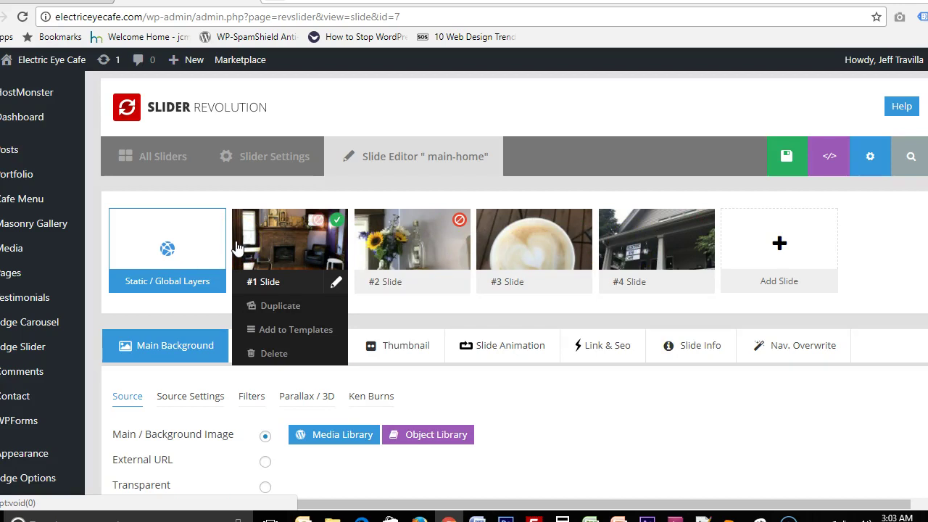
click(307, 249)
scroll(648, 500, down, 2)
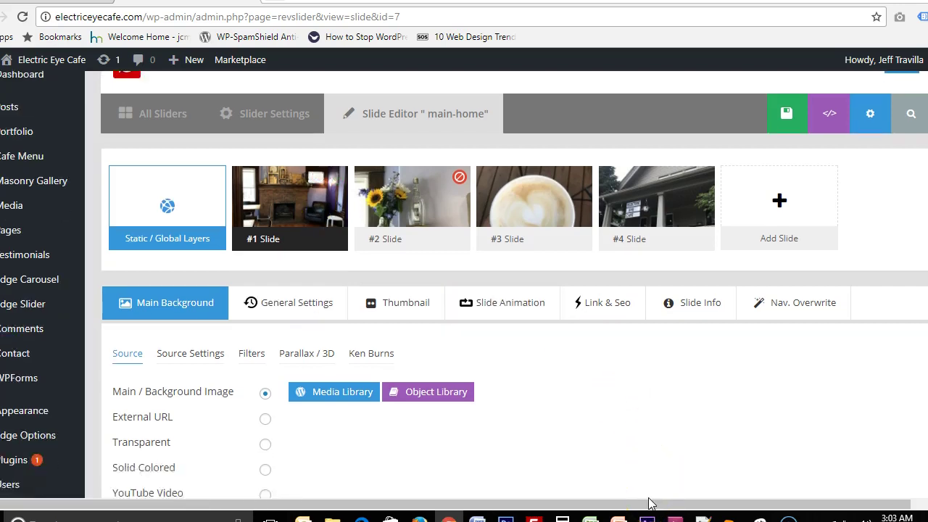
scroll(649, 502, down, 1)
scroll(649, 503, down, 2)
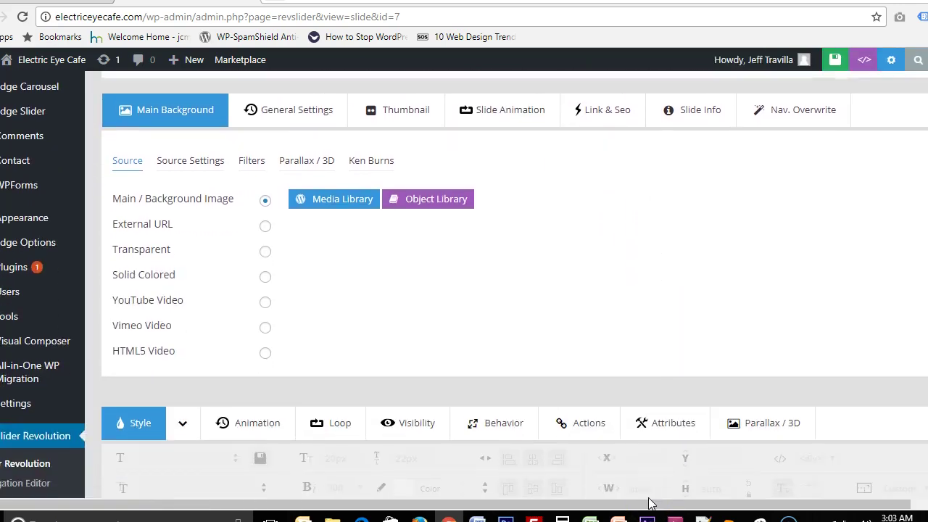
scroll(649, 502, up, 2)
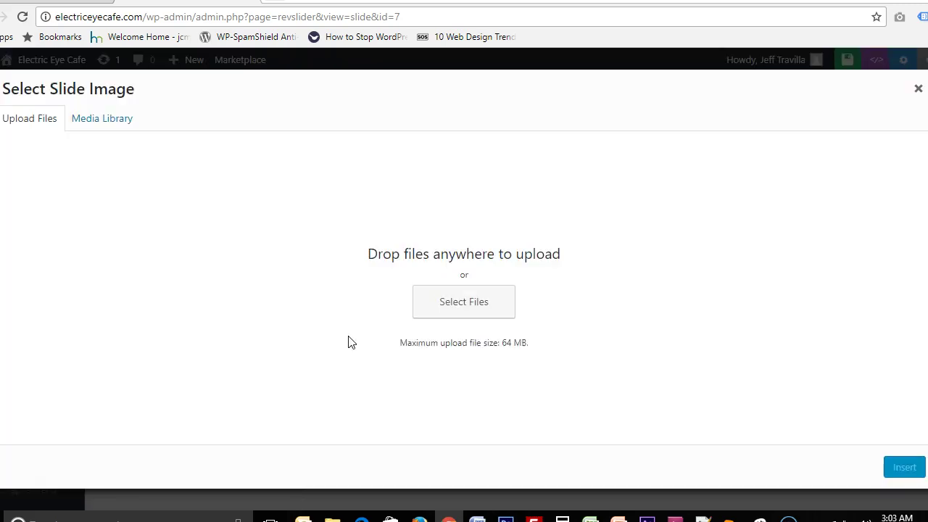
Look through the cafe photos in the Media Library and Upload Files tabs, then close the Select Slide Image picker.
click(110, 120)
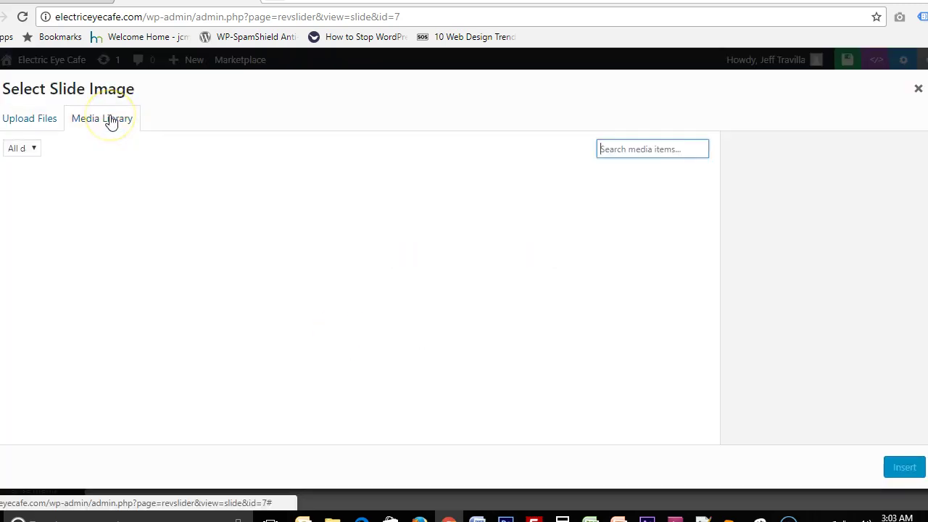
click(356, 298)
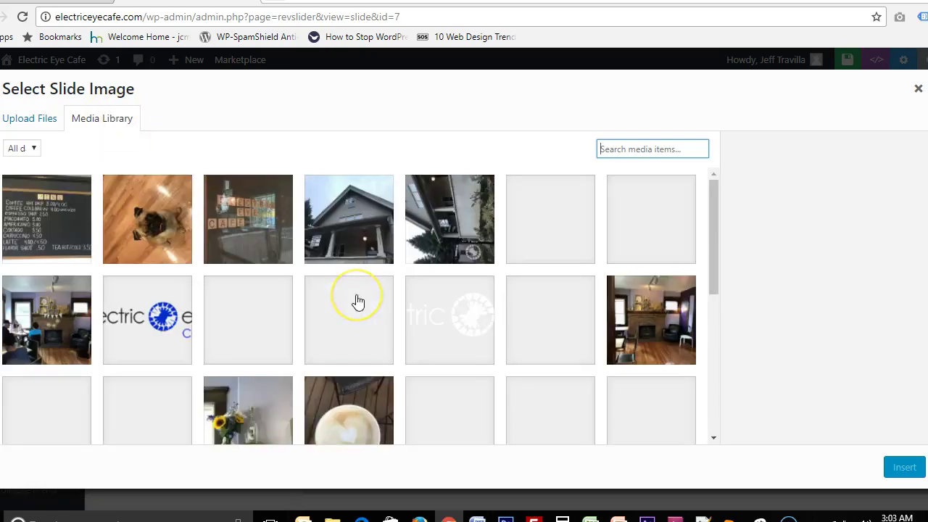
click(37, 125)
click(347, 280)
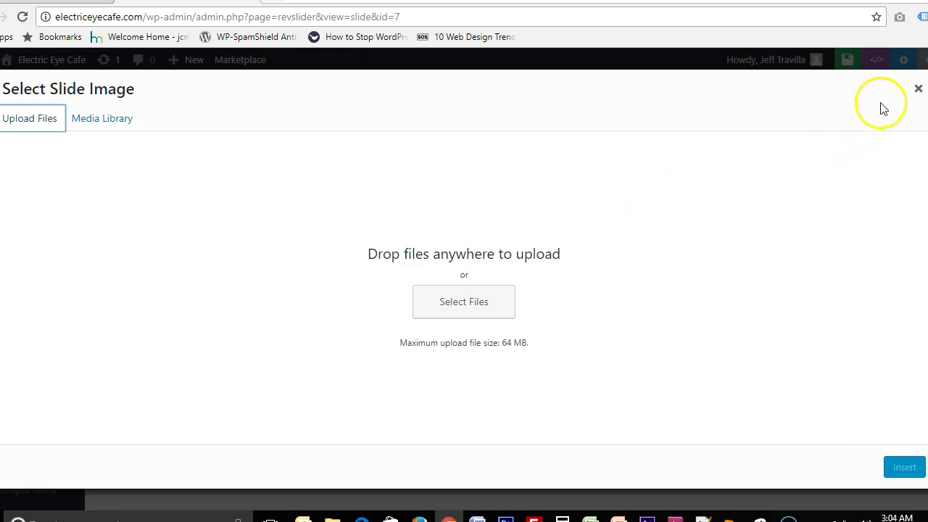
click(919, 90)
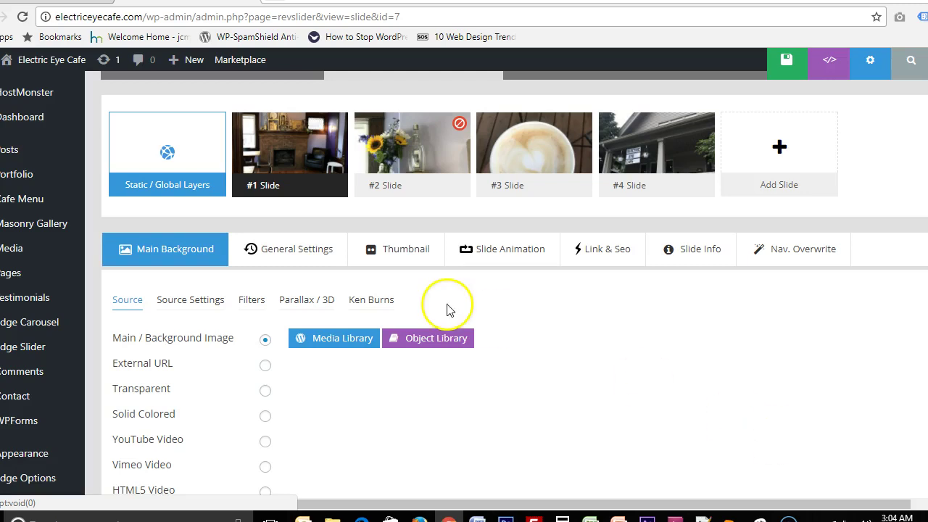
mouse_move(327, 143)
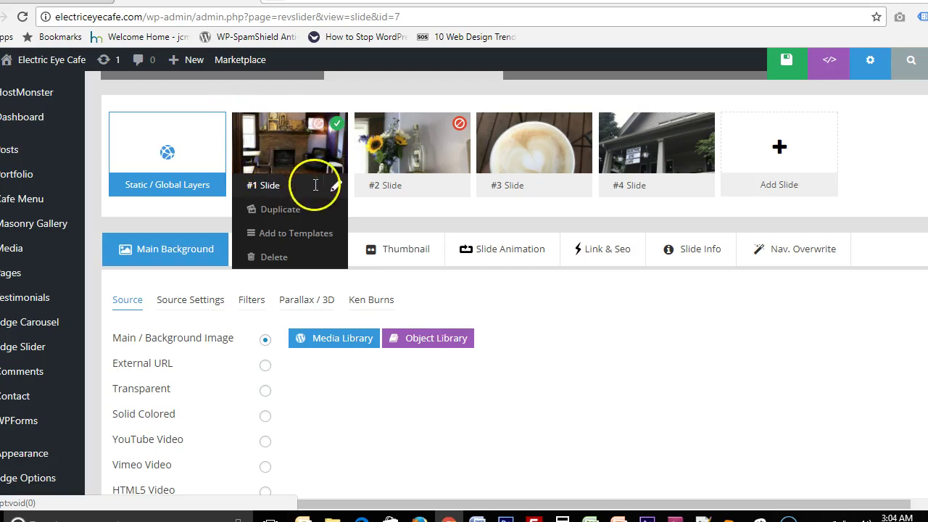
click(299, 157)
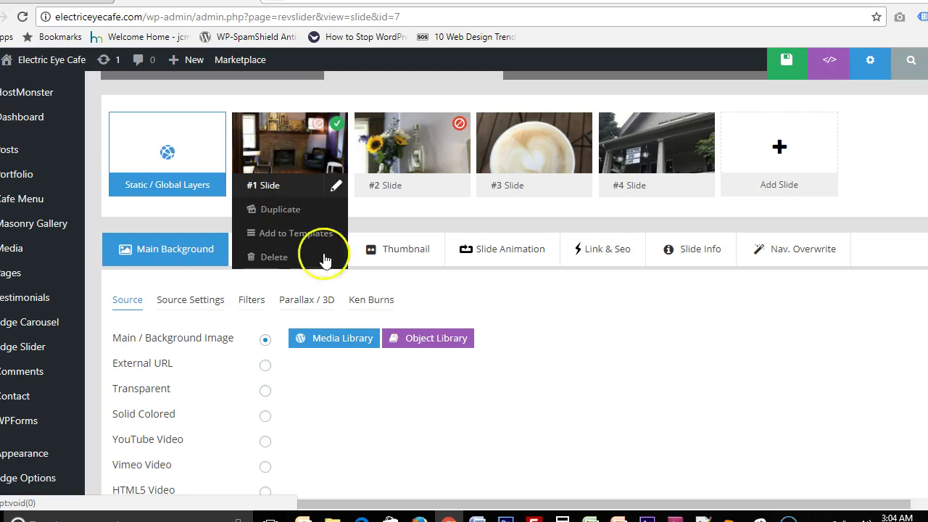
click(326, 340)
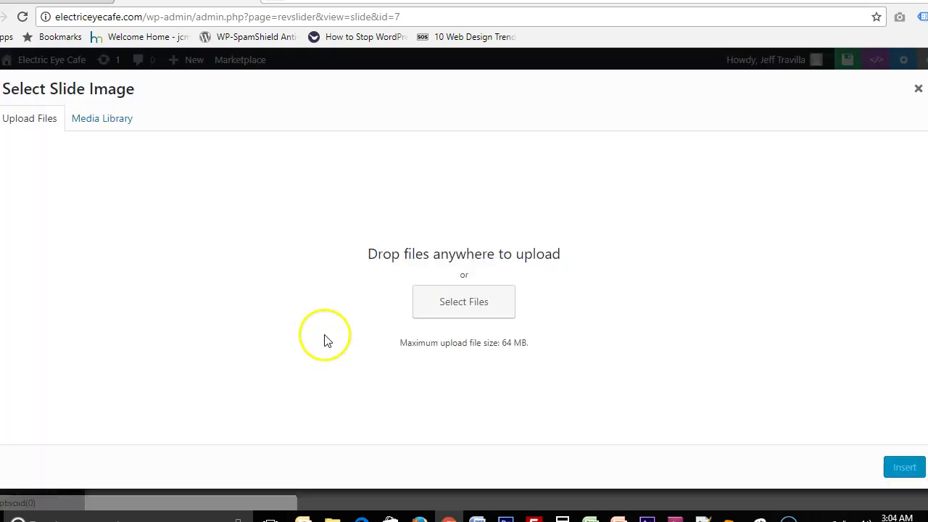
click(489, 316)
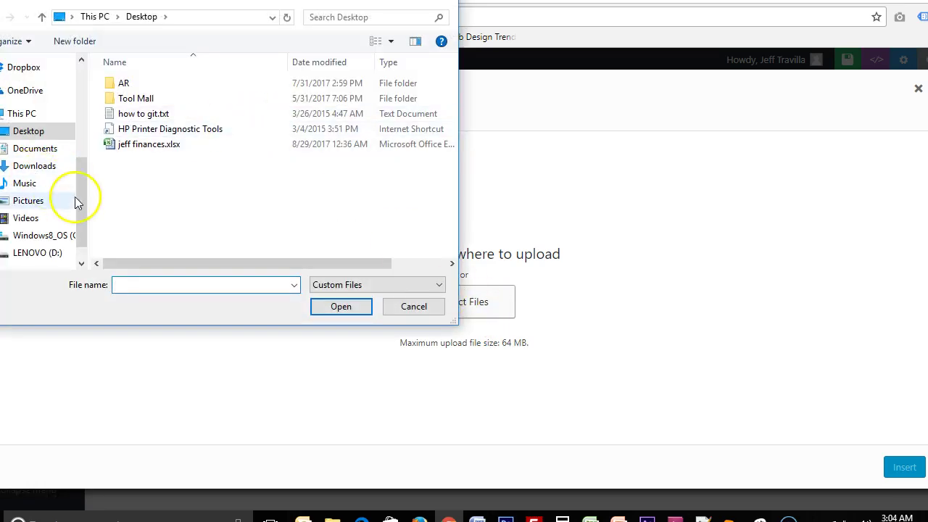
click(52, 206)
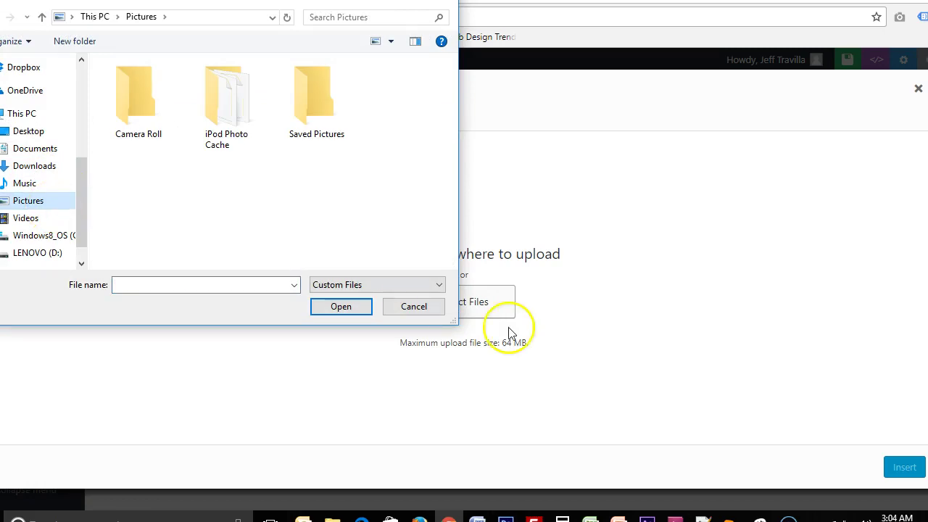
double_click(304, 96)
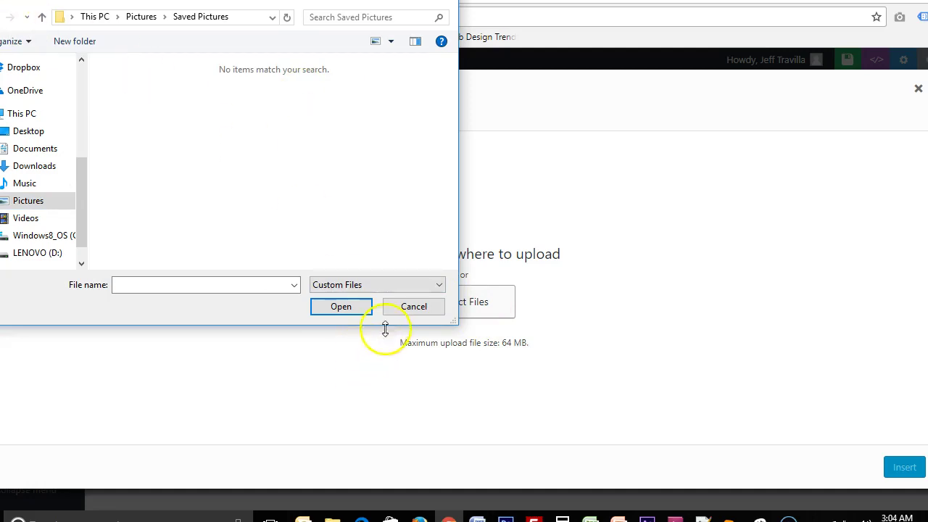
click(419, 310)
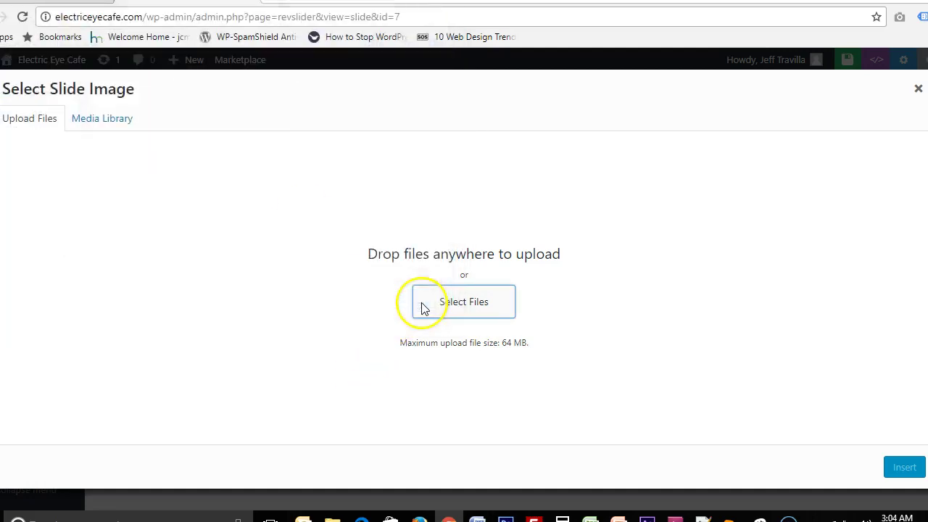
click(918, 90)
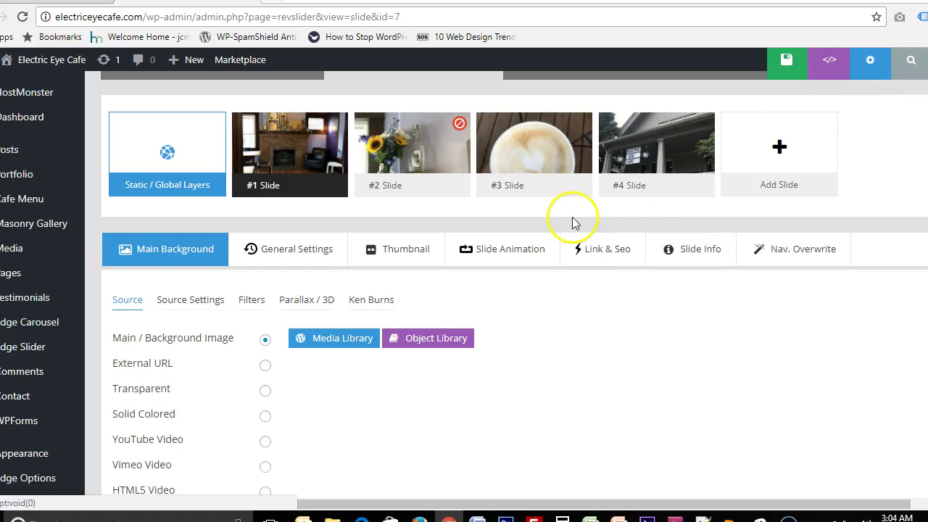
Open Media > Library and scroll its grid of cafe photos, logos and zip files.
mouse_move(41, 152)
mouse_move(46, 180)
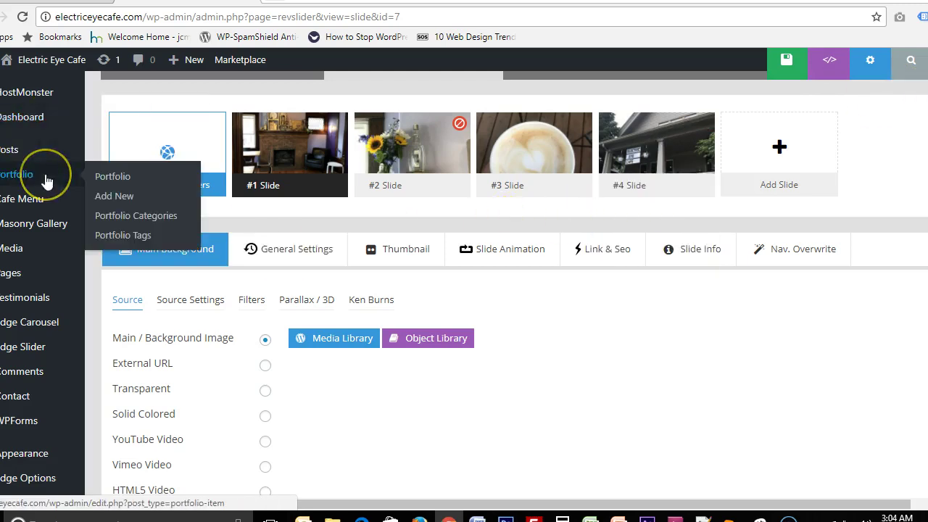
scroll(45, 181, up, 2)
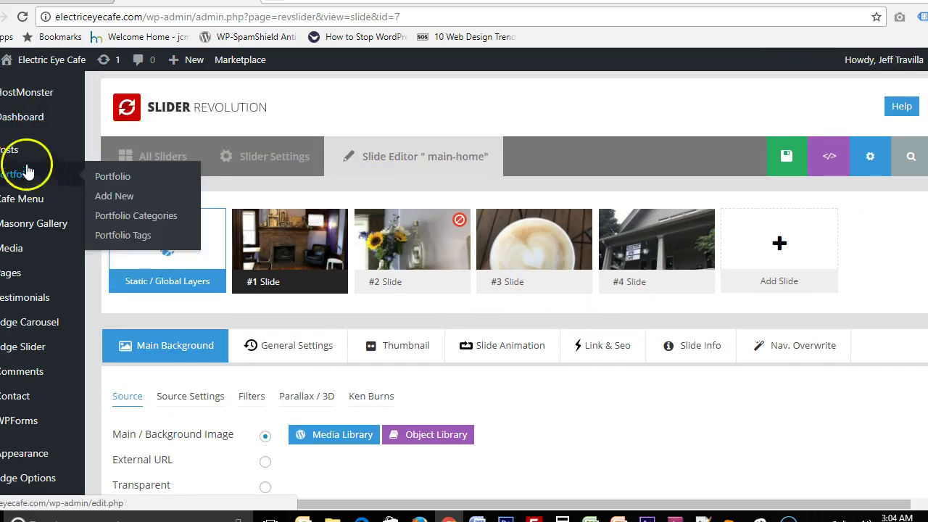
mouse_move(46, 131)
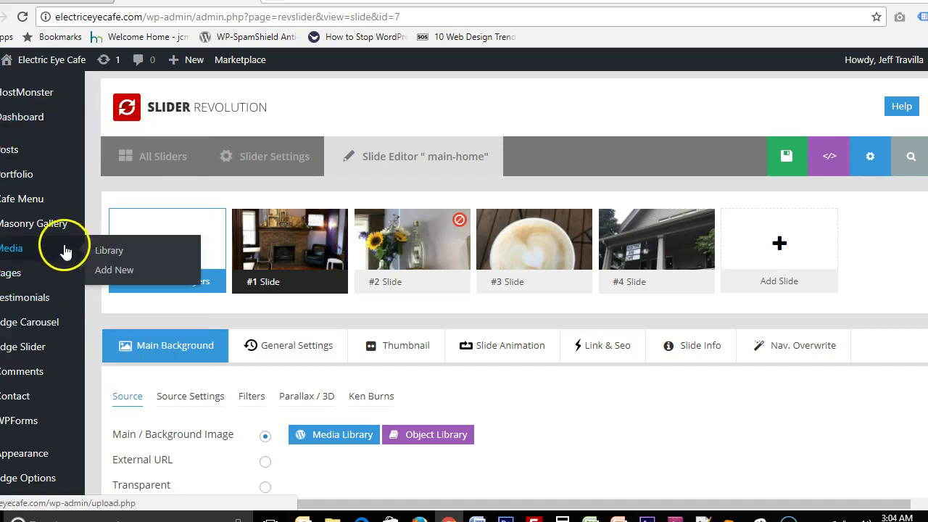
click(100, 250)
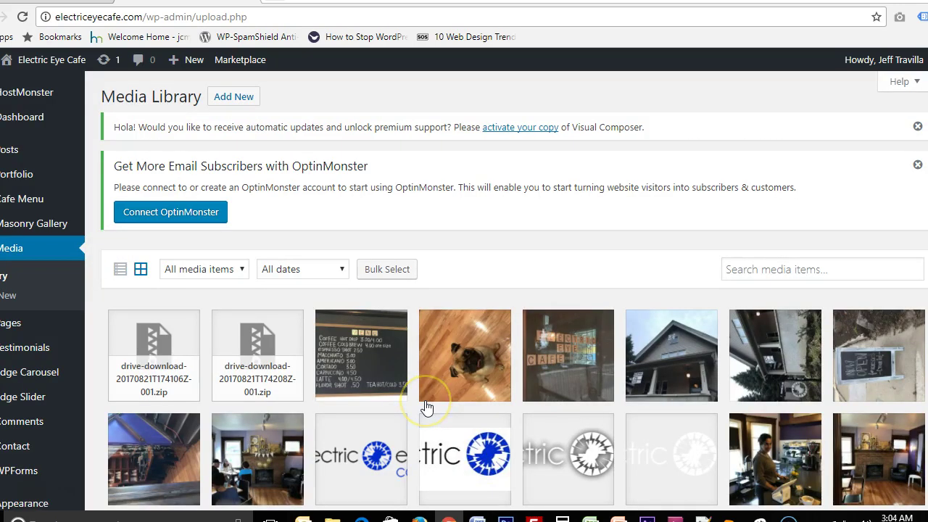
scroll(426, 408, down, 2)
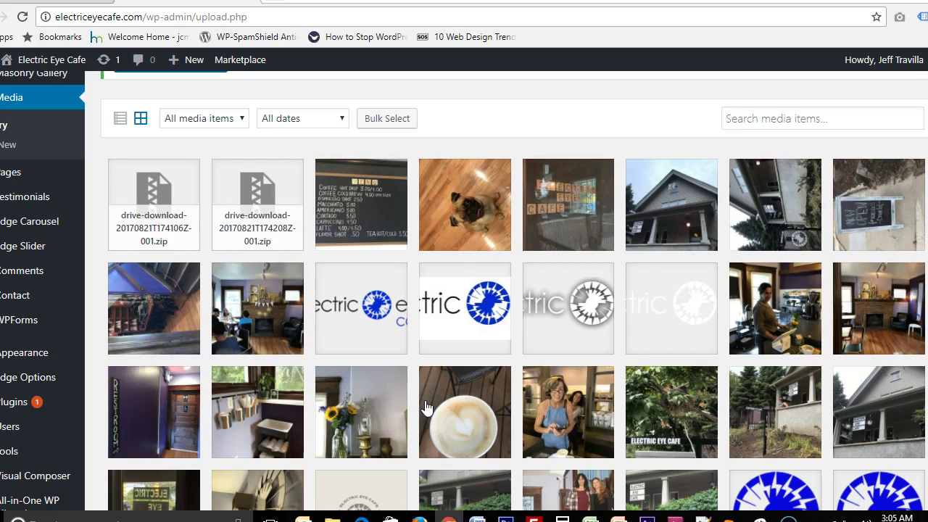
Open Attachment Details for pug photo IMG_7522.jpg (4032 × 3024, 2 MB) and check its caption.
click(446, 216)
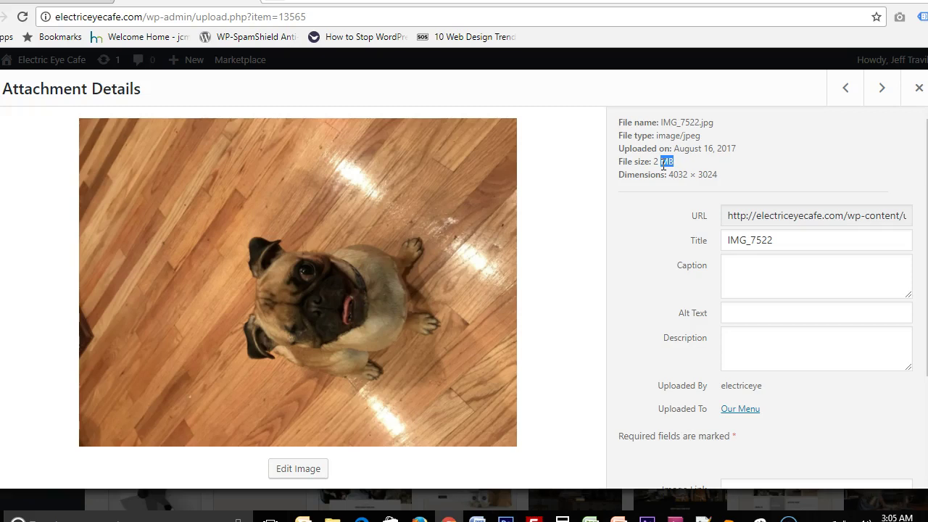
scroll(670, 258, down, 1)
click(672, 259)
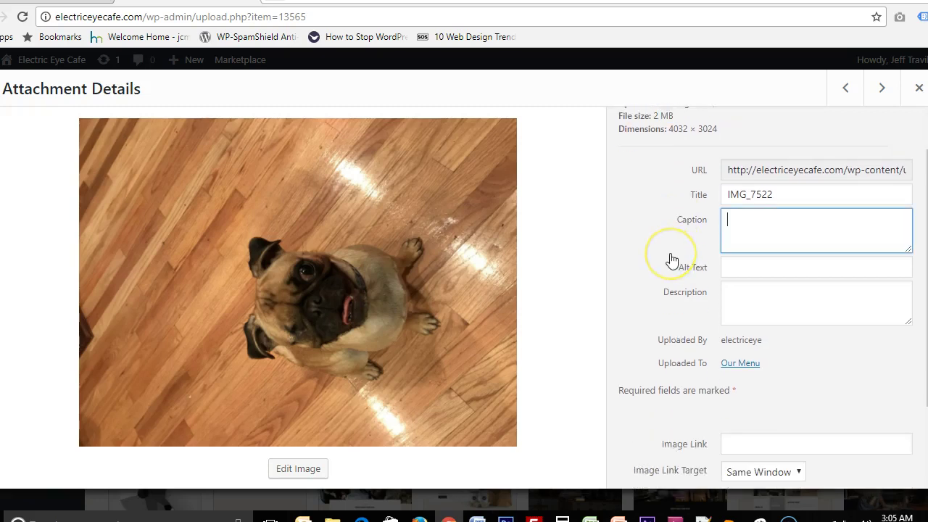
scroll(673, 228, down, 2)
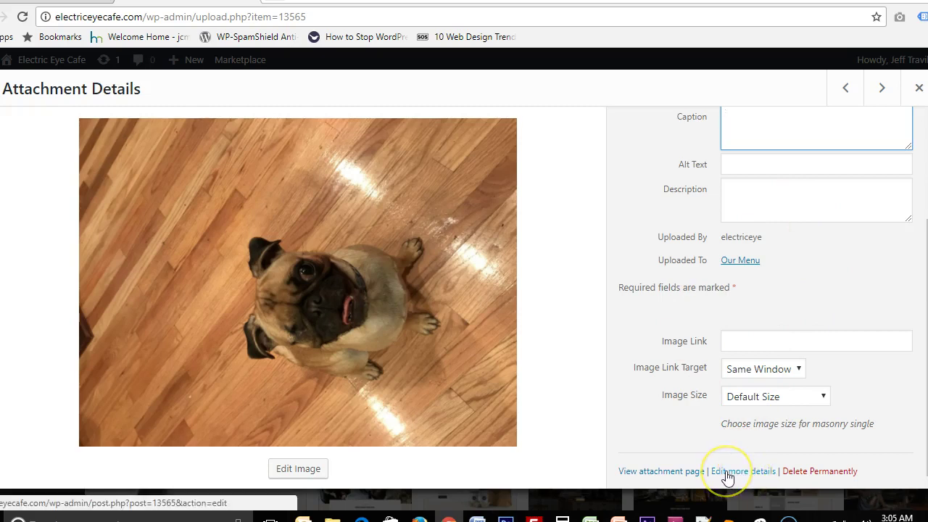
Scale IMG_7522 in the image editor from 4032 × 3024 to 1920 × 1440 and save it.
click(728, 476)
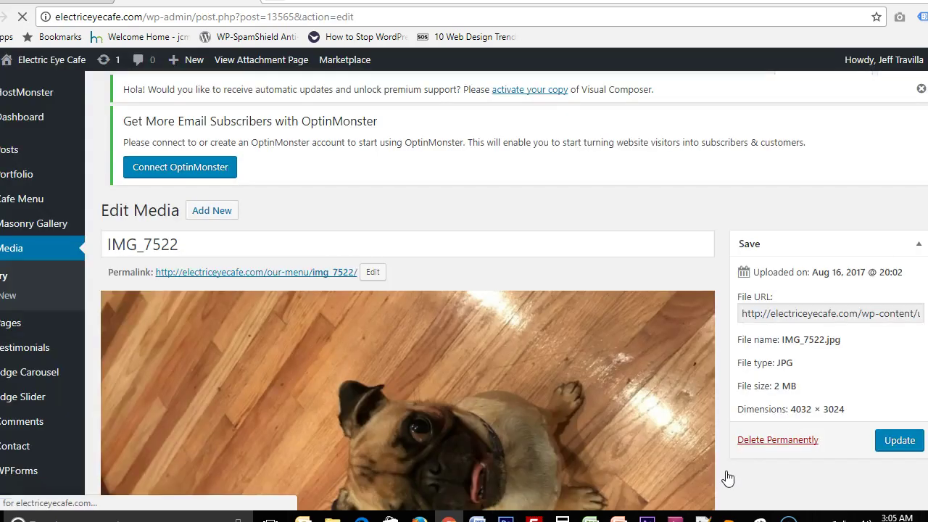
scroll(620, 378, down, 4)
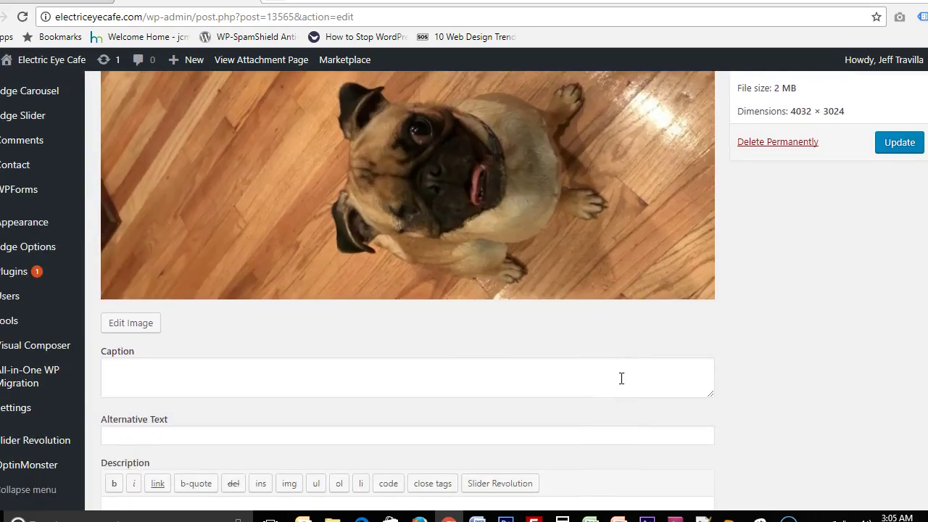
scroll(621, 378, up, 1)
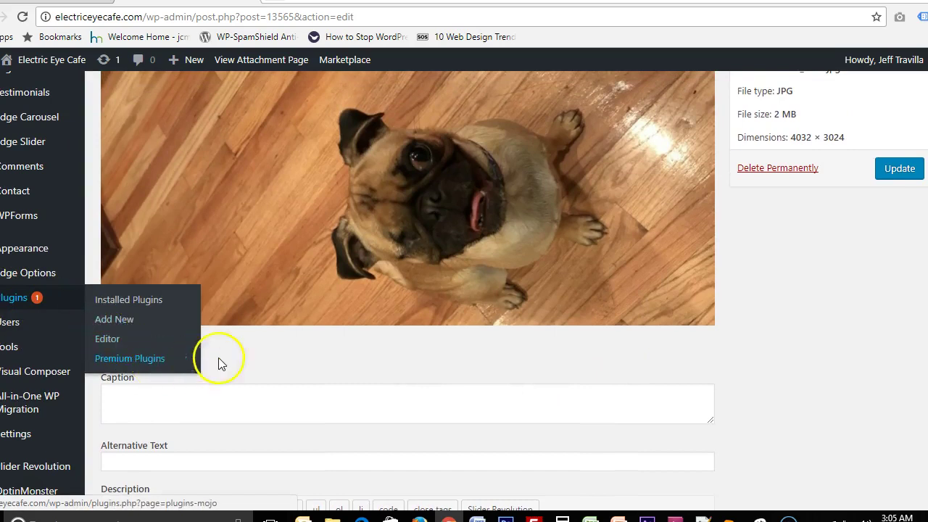
click(130, 352)
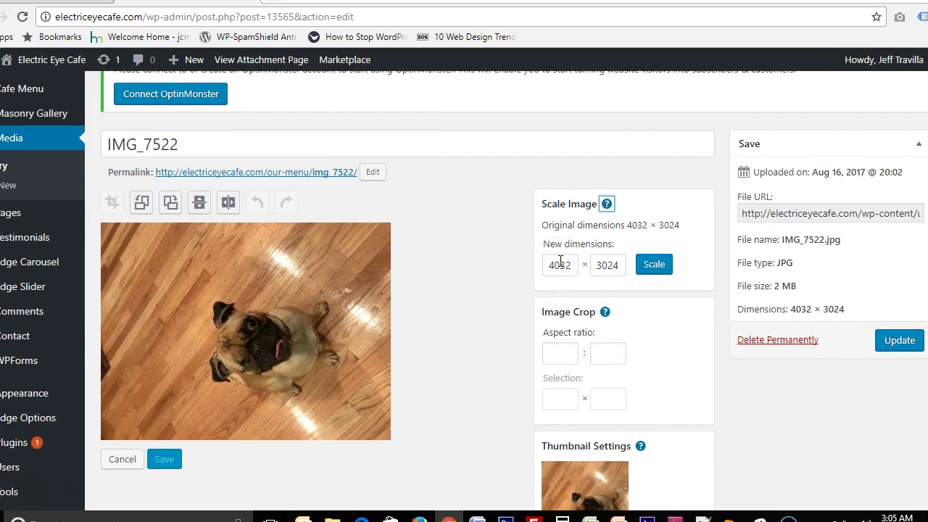
double_click(559, 262)
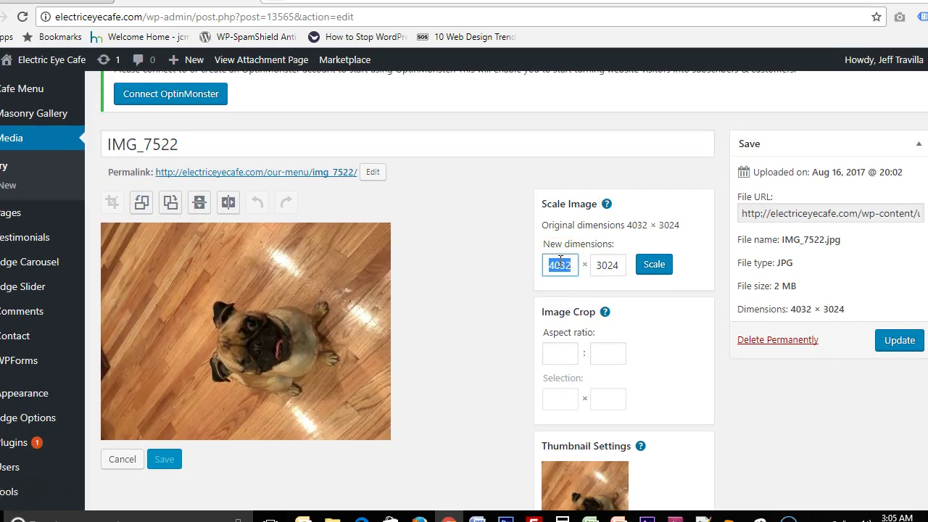
text(1920)
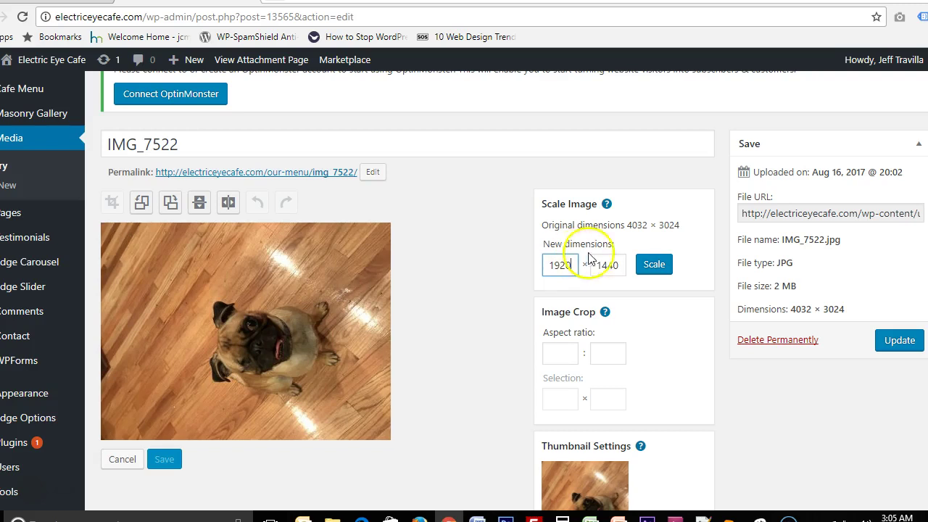
click(646, 266)
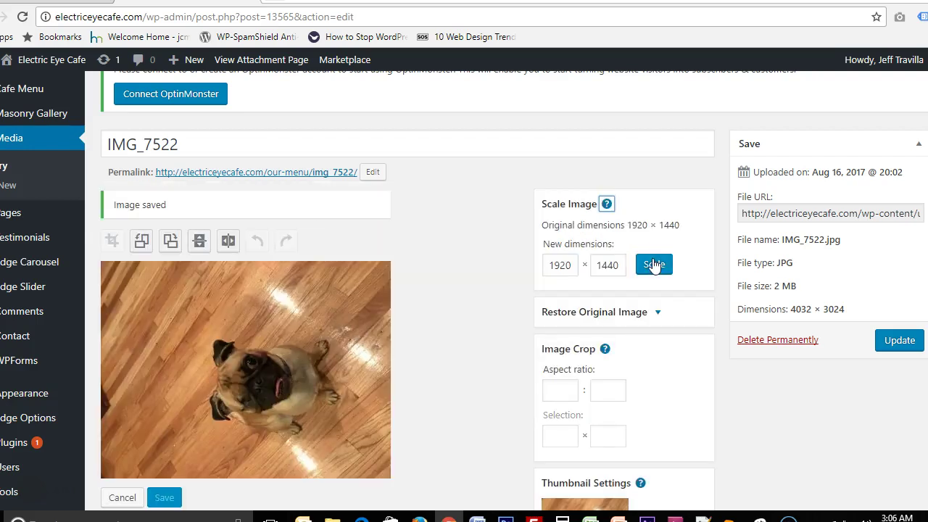
scroll(369, 245, down, 4)
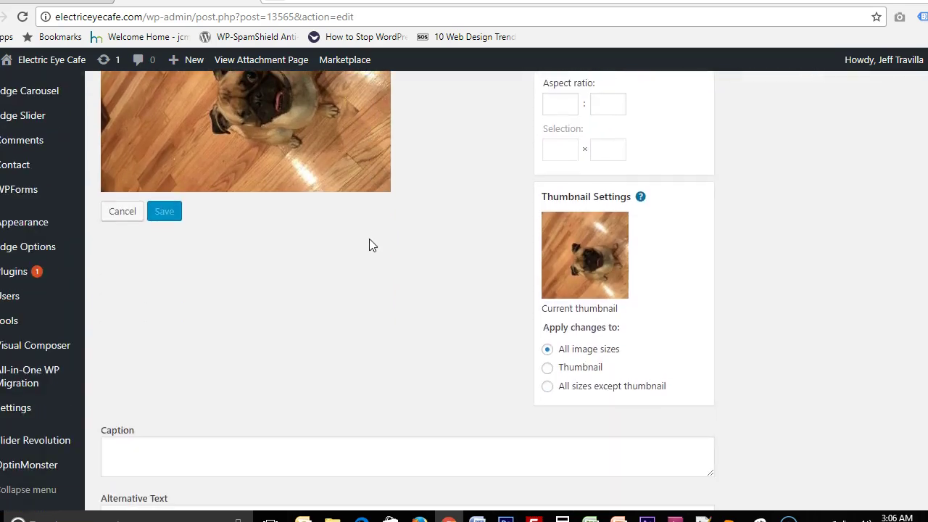
scroll(369, 245, up, 1)
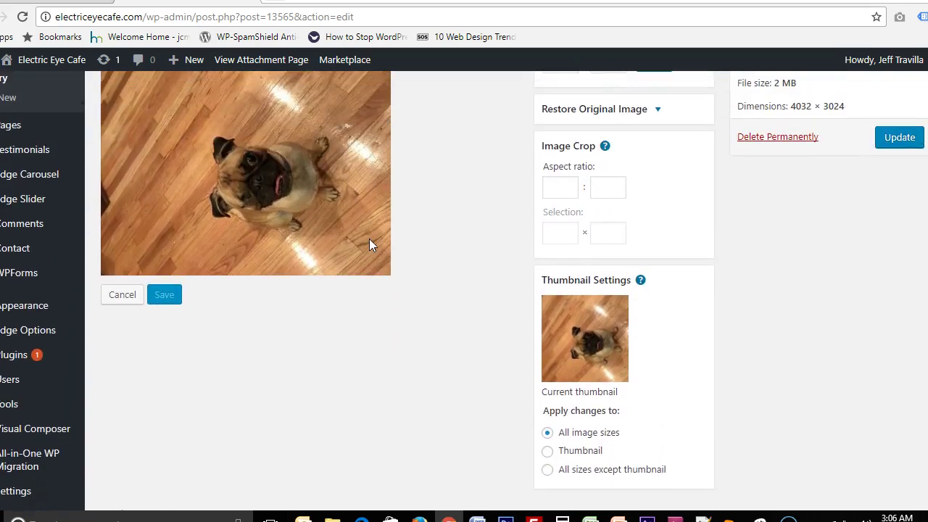
scroll(370, 245, up, 4)
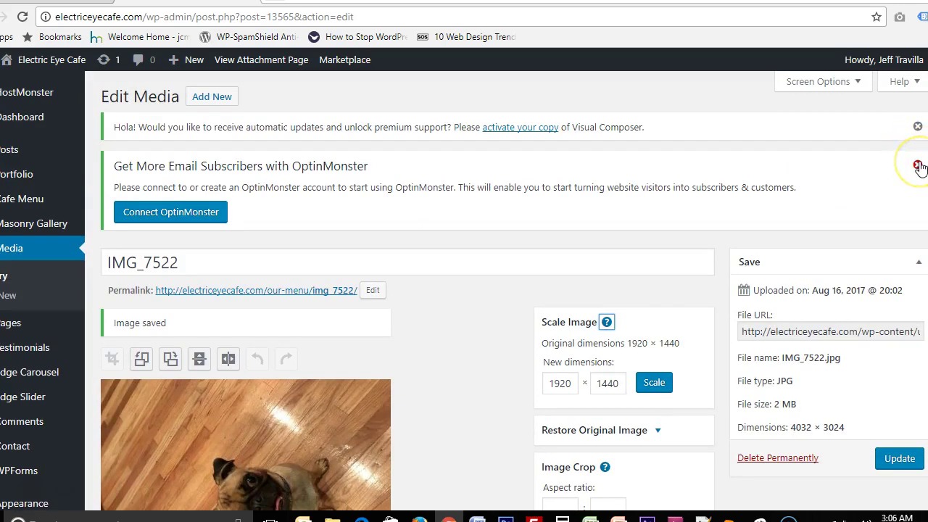
Open the main-home slider in Slider Revolution at slide #3's Main Background settings.
mouse_move(11, 323)
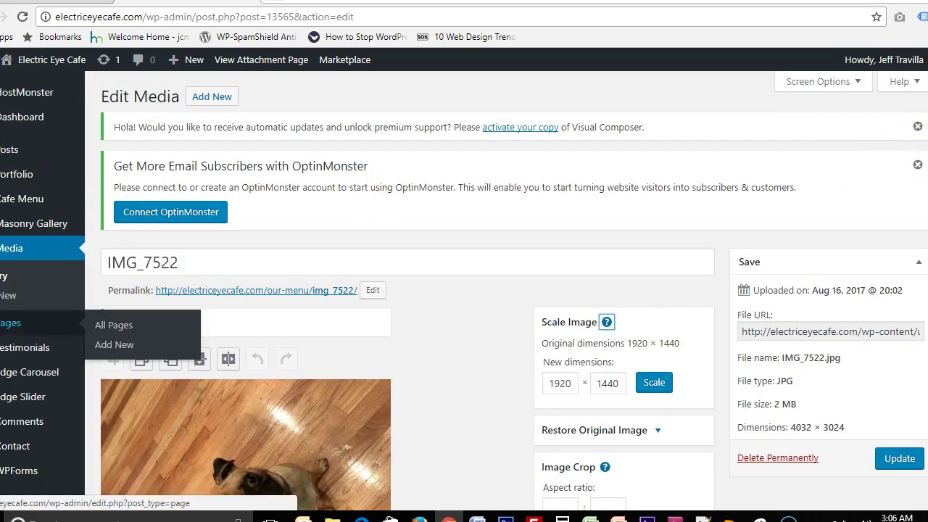
scroll(10, 323, down, 3)
scroll(76, 432, down, 5)
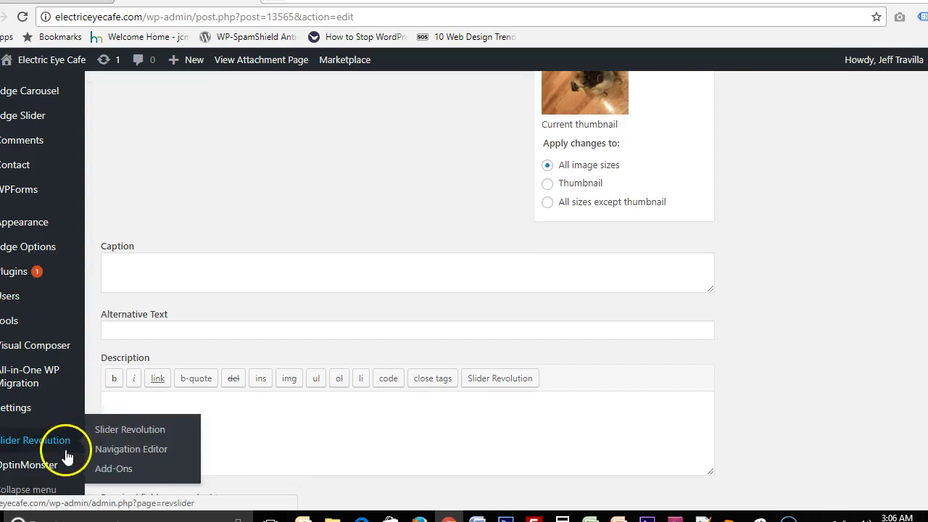
click(64, 454)
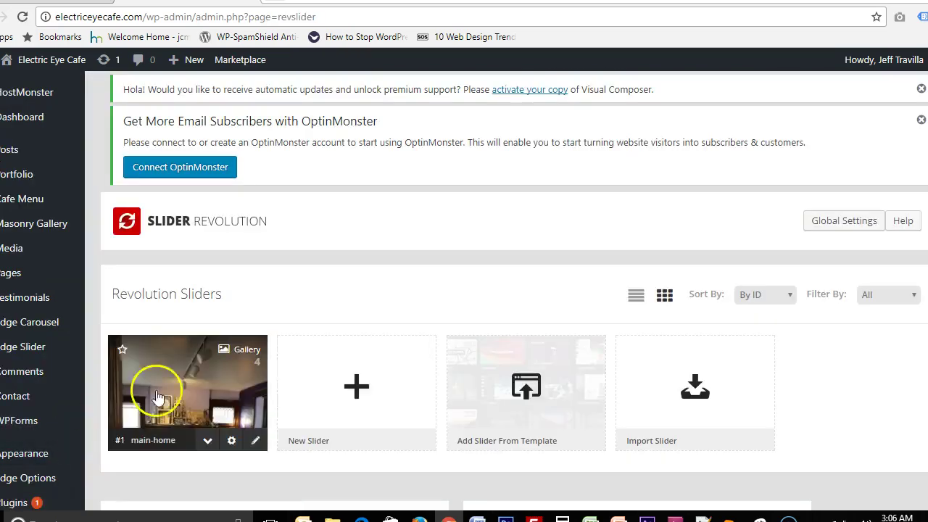
click(173, 369)
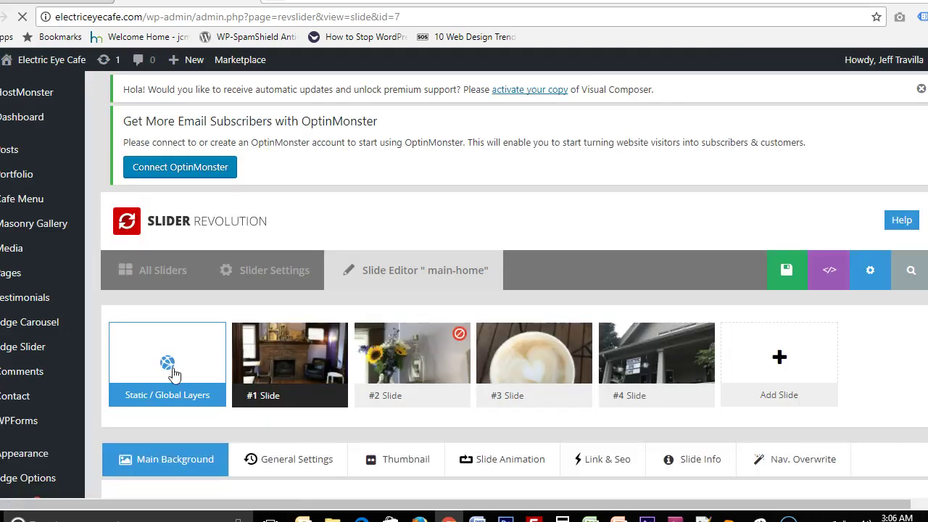
scroll(348, 355, down, 3)
mouse_move(522, 131)
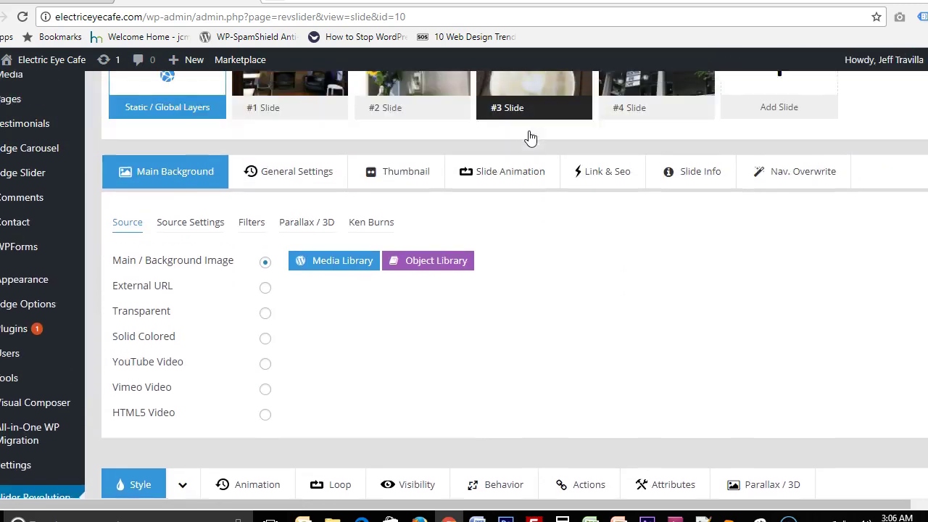
Browse the Media Library for a new slide background, then close the picker without choosing one.
click(347, 288)
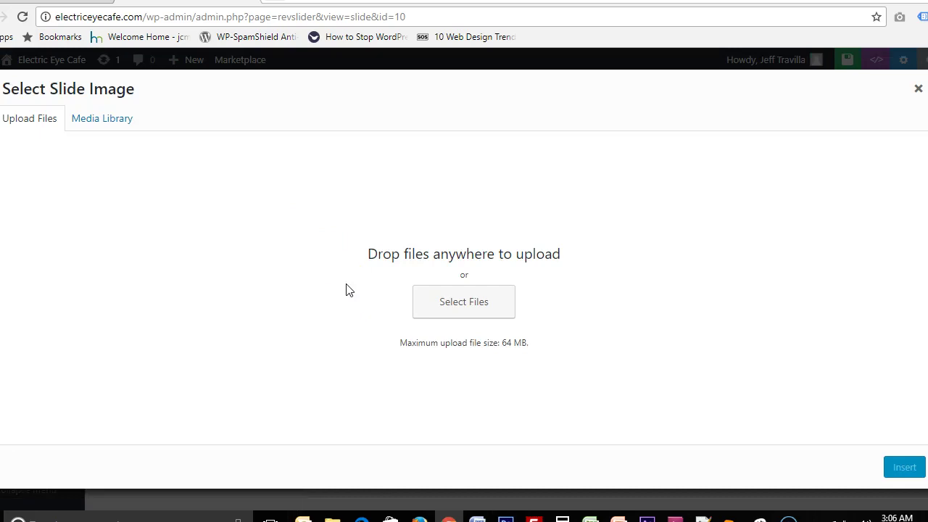
click(125, 120)
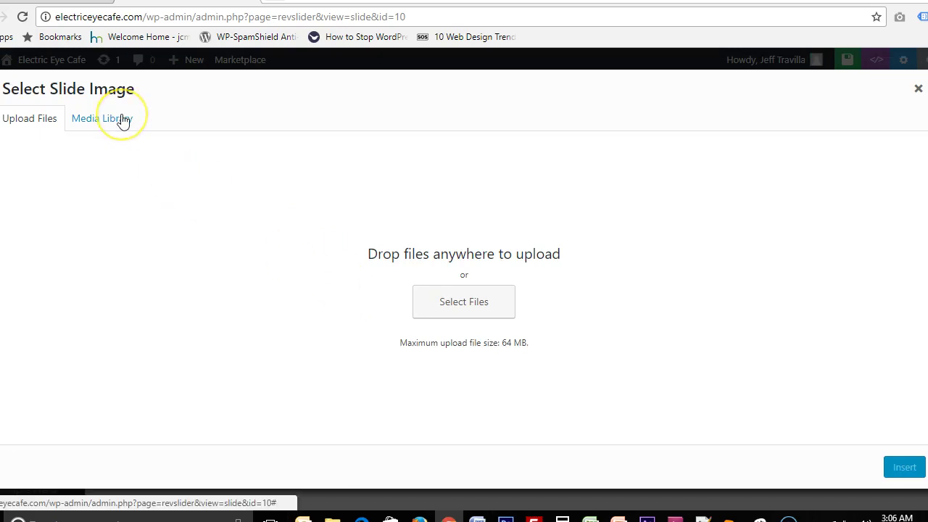
click(48, 123)
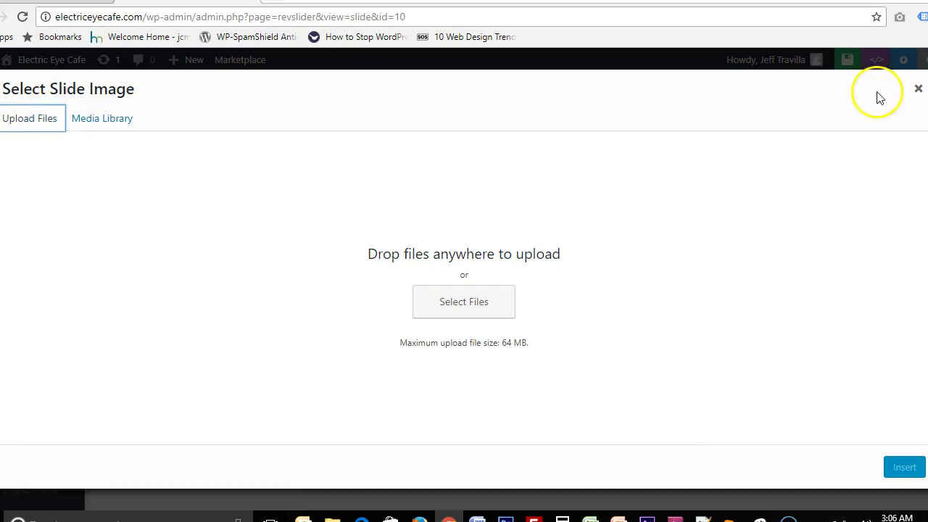
click(918, 89)
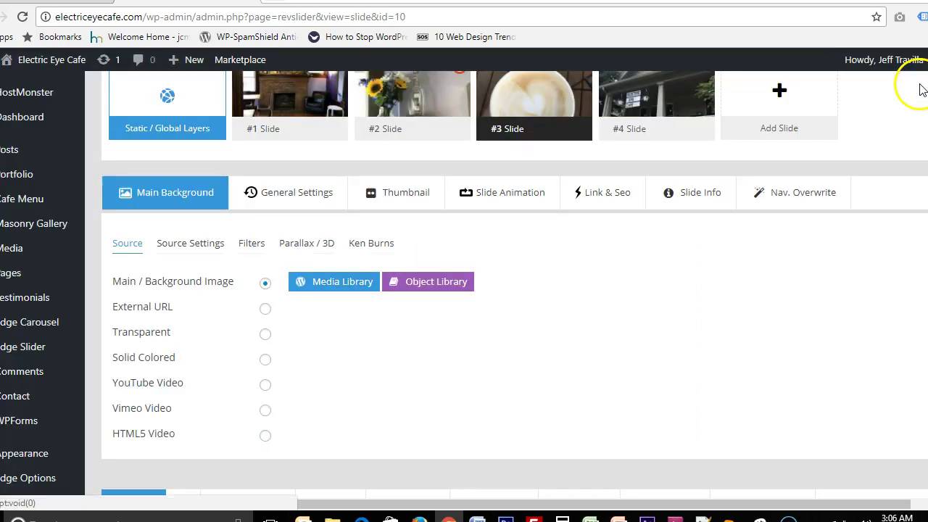
Save slide #3 and bring up the slider's Static / Global Layers.
scroll(599, 159, up, 2)
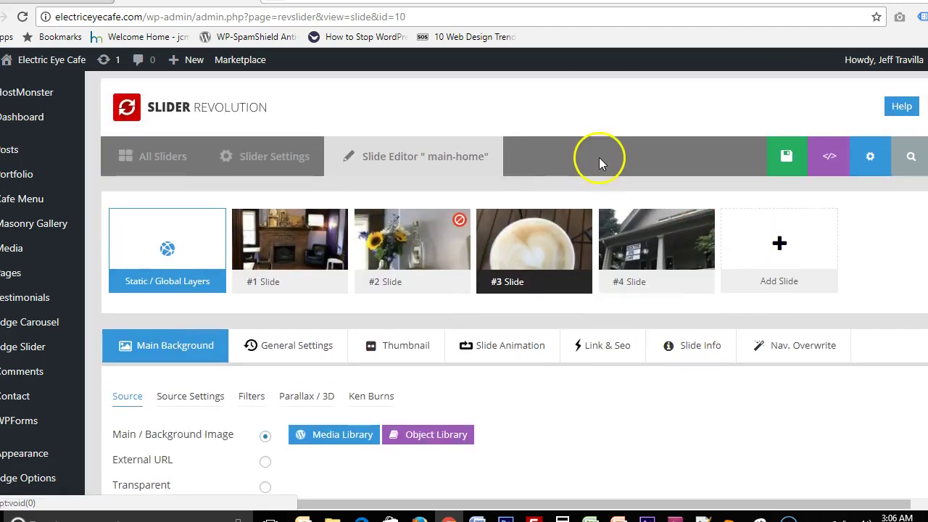
click(789, 155)
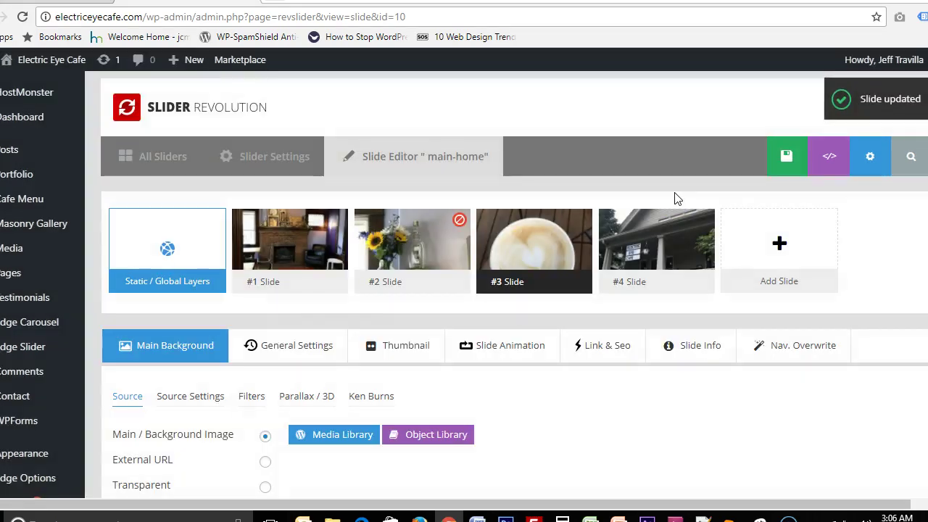
click(227, 223)
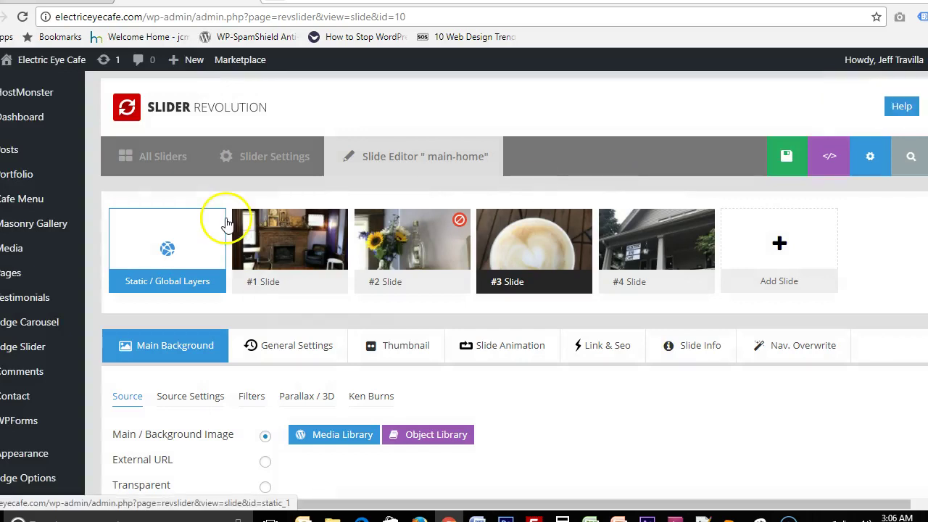
Open Main Home from All Pages and scroll its Visual Composer tagline, spacer and logo elements.
mouse_move(22, 279)
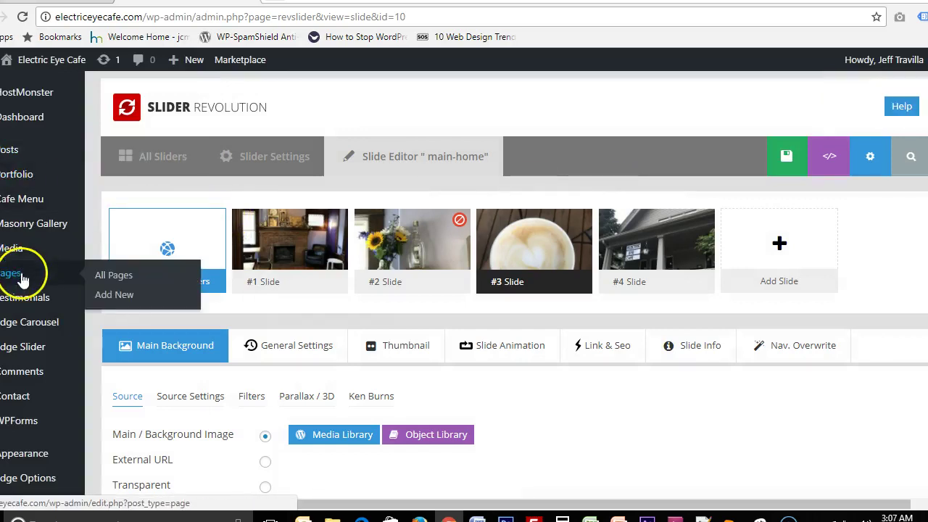
click(113, 278)
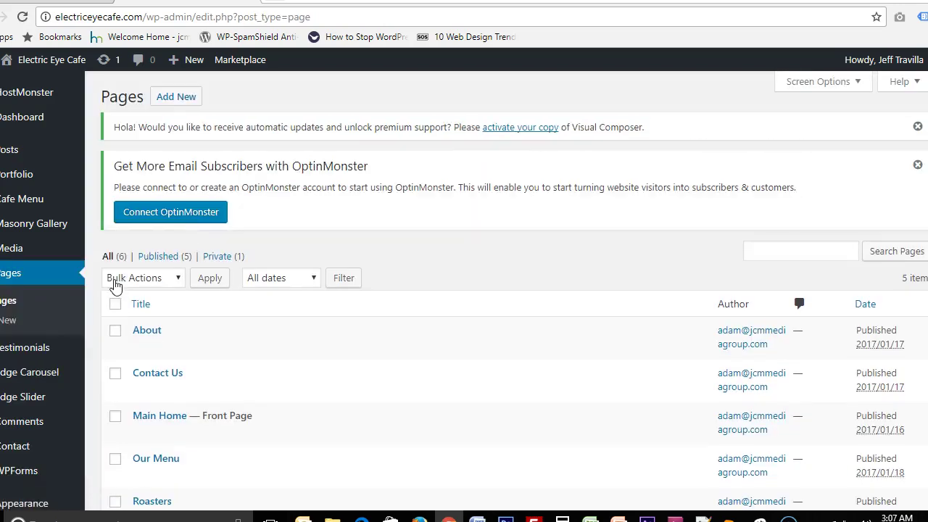
click(172, 420)
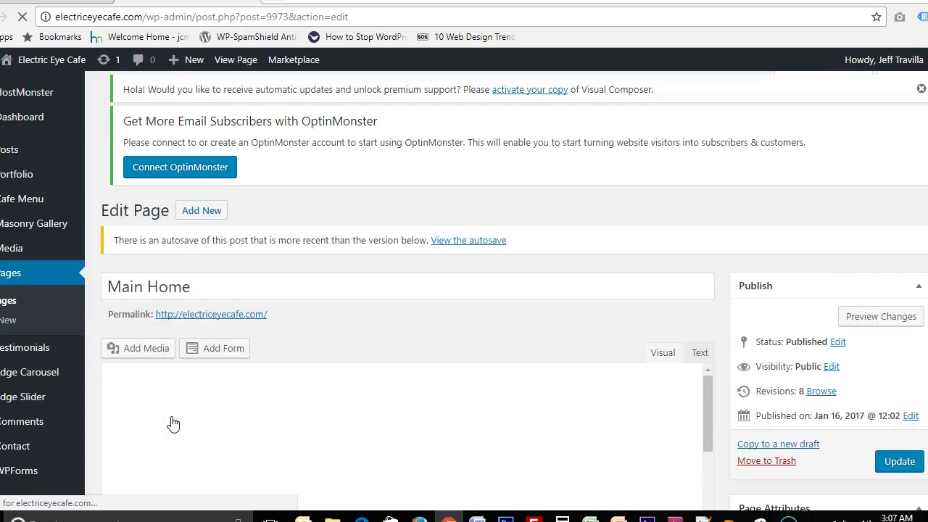
click(616, 211)
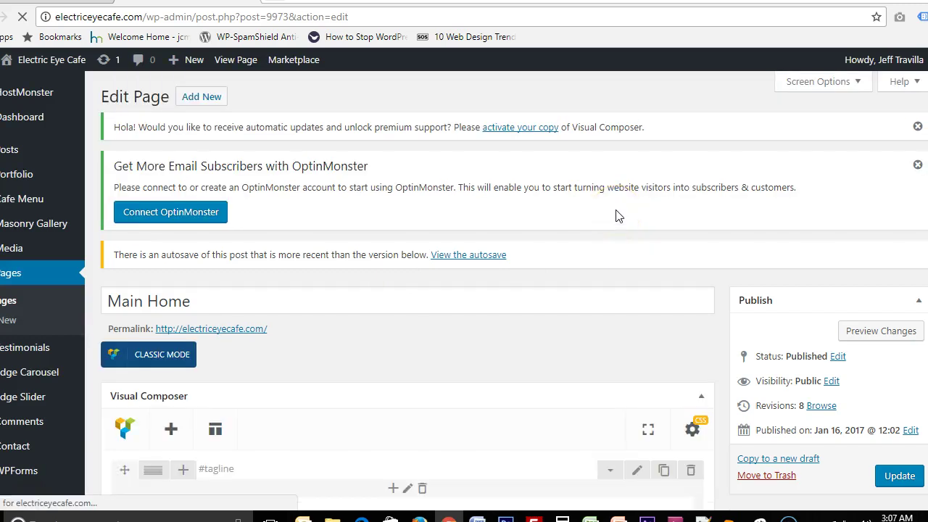
scroll(616, 215, down, 6)
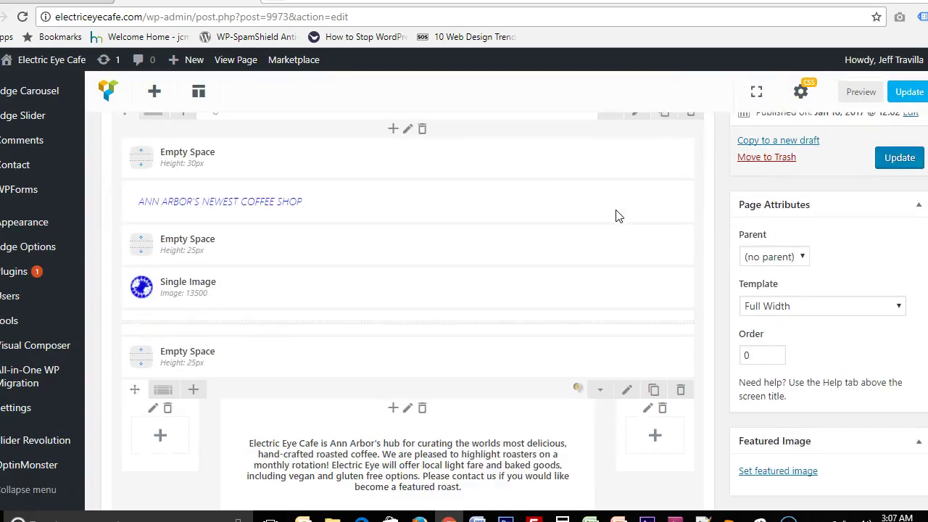
scroll(616, 215, down, 1)
scroll(615, 215, up, 4)
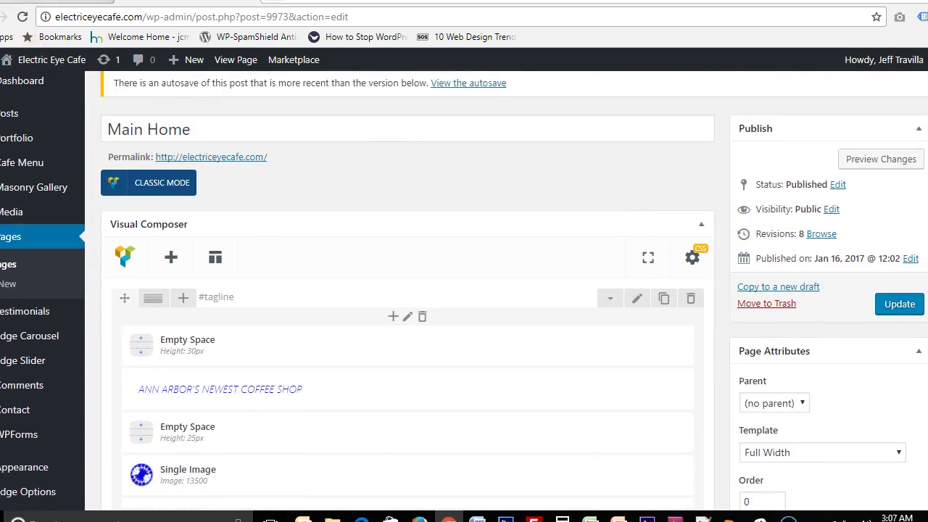
click(66, 2)
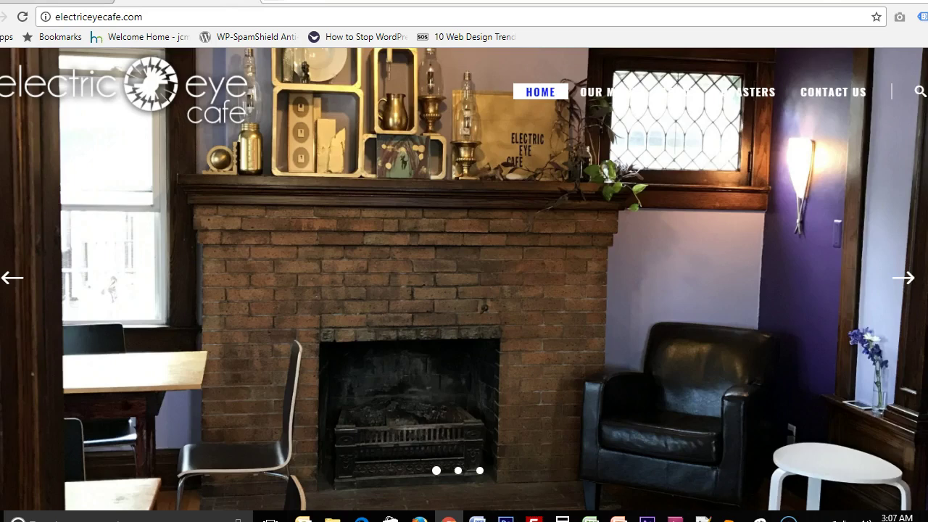
key(ctrl+shift+Tab)
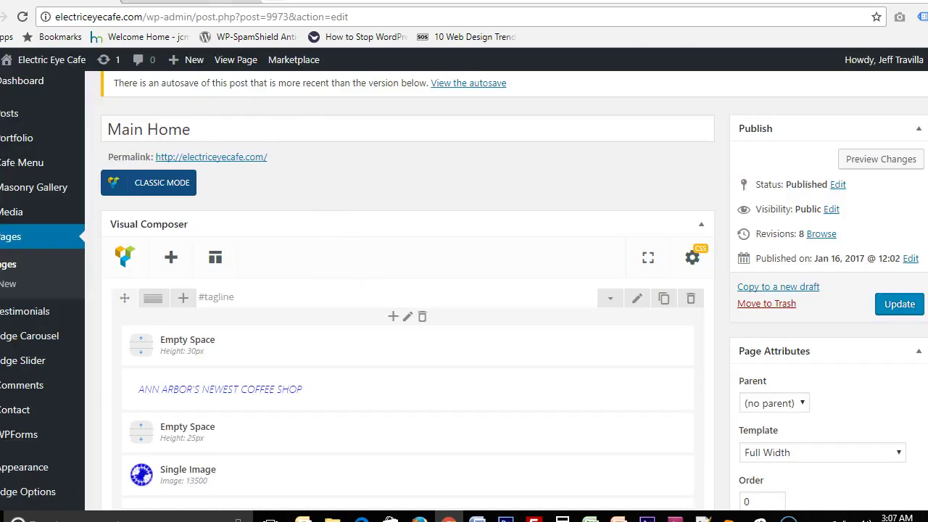
click(218, 3)
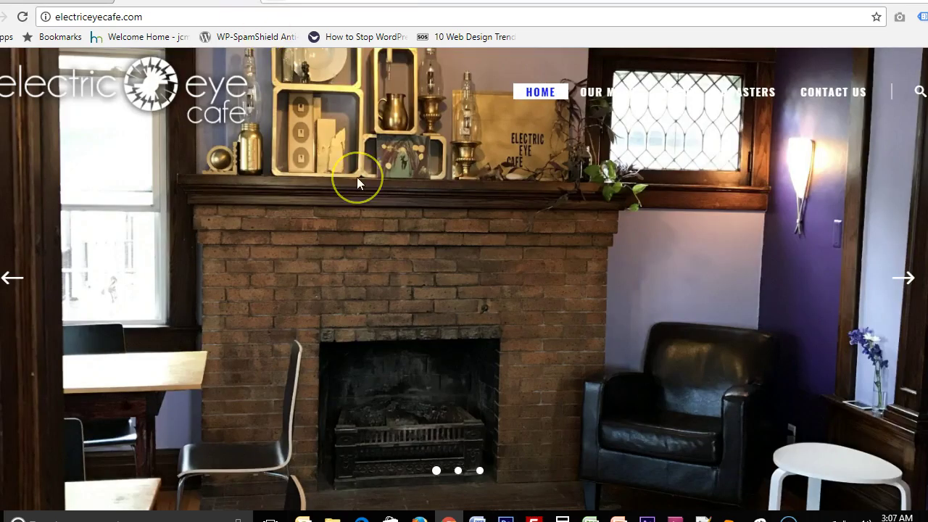
scroll(357, 178, down, 1)
scroll(357, 184, down, 3)
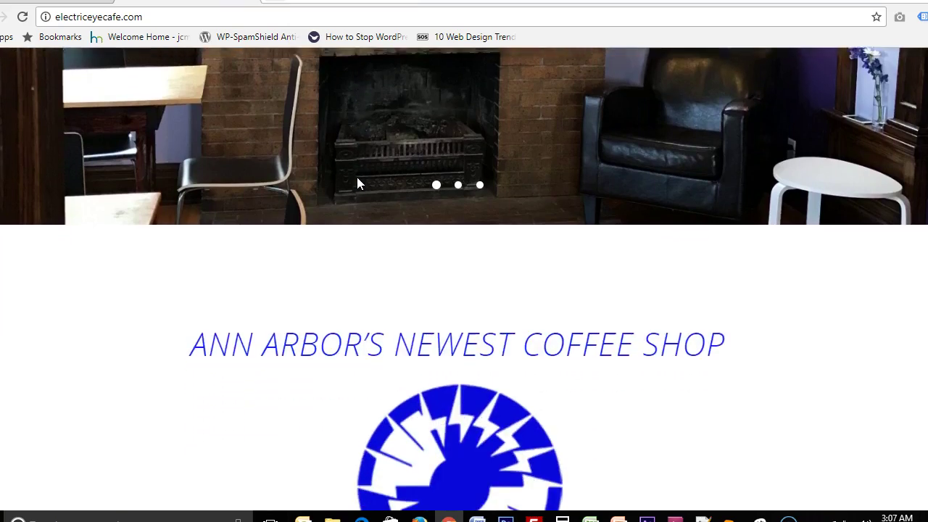
key(ctrl+shift+Tab)
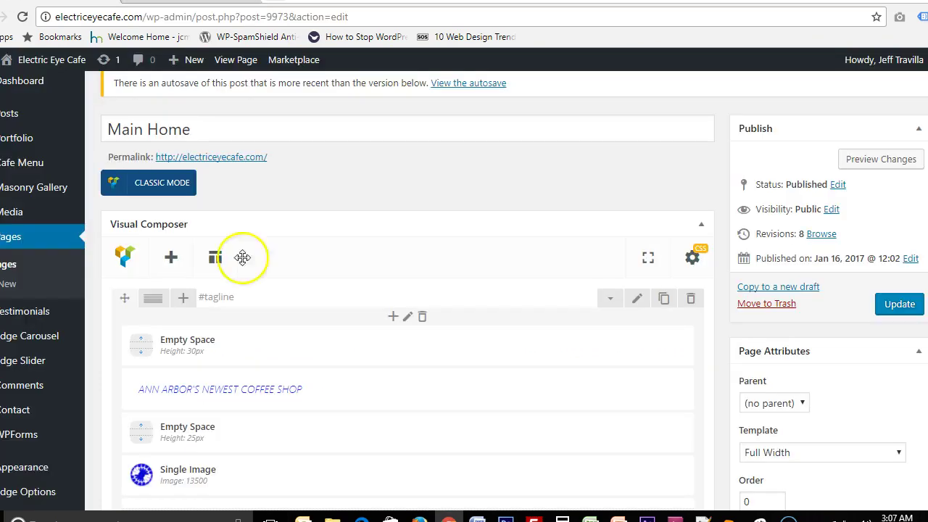
scroll(261, 315, down, 2)
scroll(261, 315, down, 3)
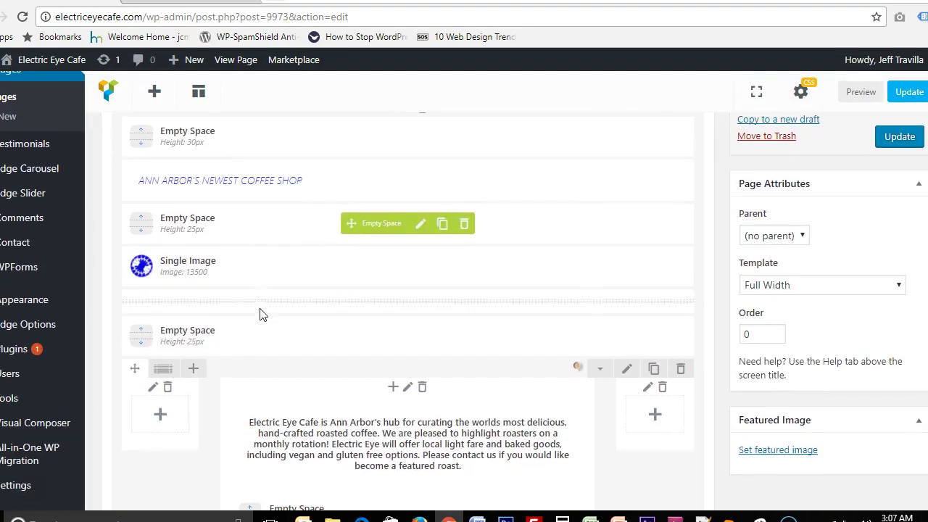
scroll(259, 313, down, 1)
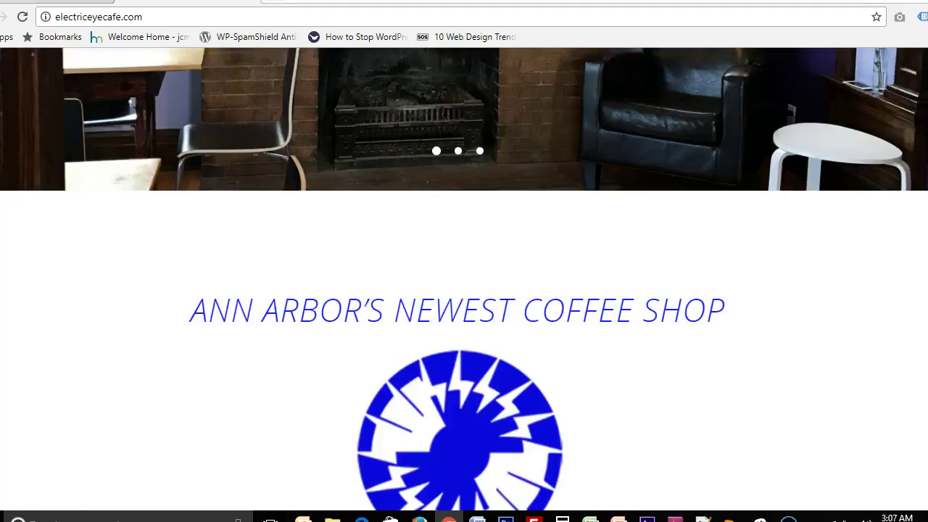
scroll(317, 276, up, 5)
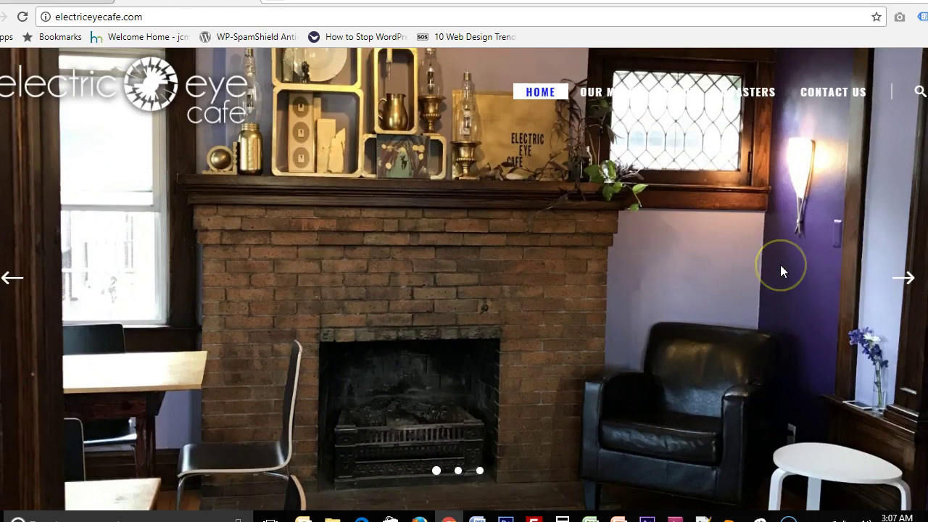
scroll(781, 271, down, 4)
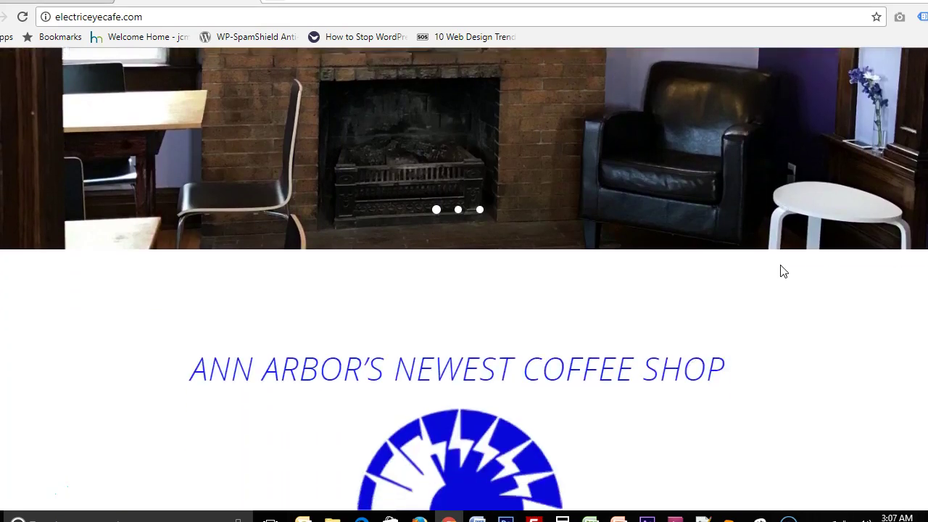
scroll(781, 270, down, 2)
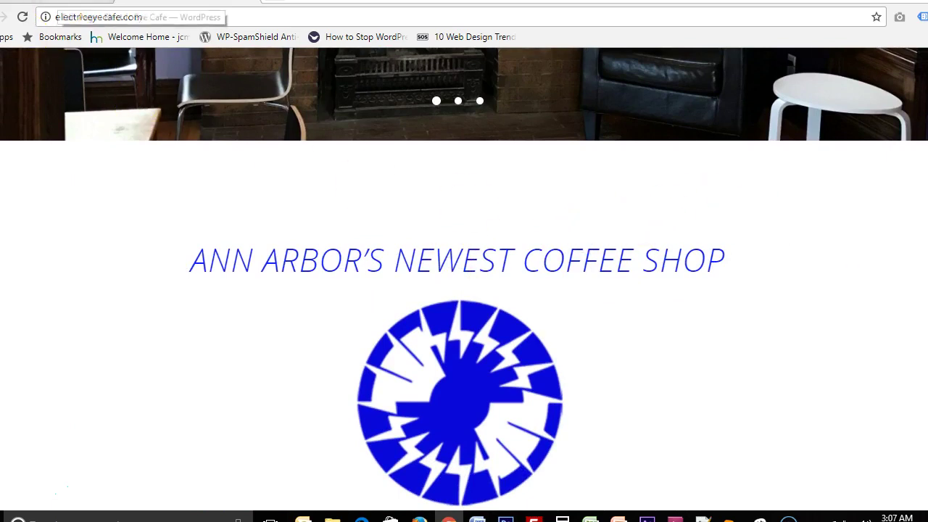
click(108, 4)
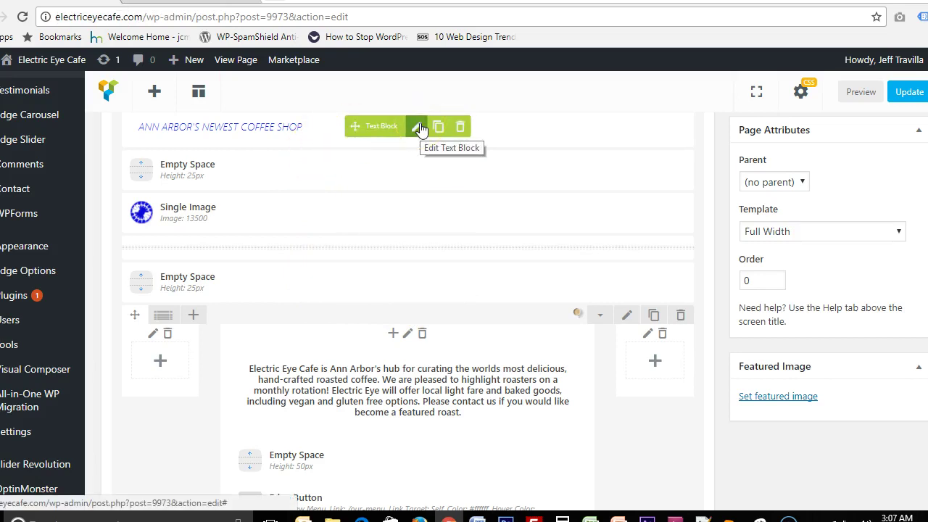
click(419, 128)
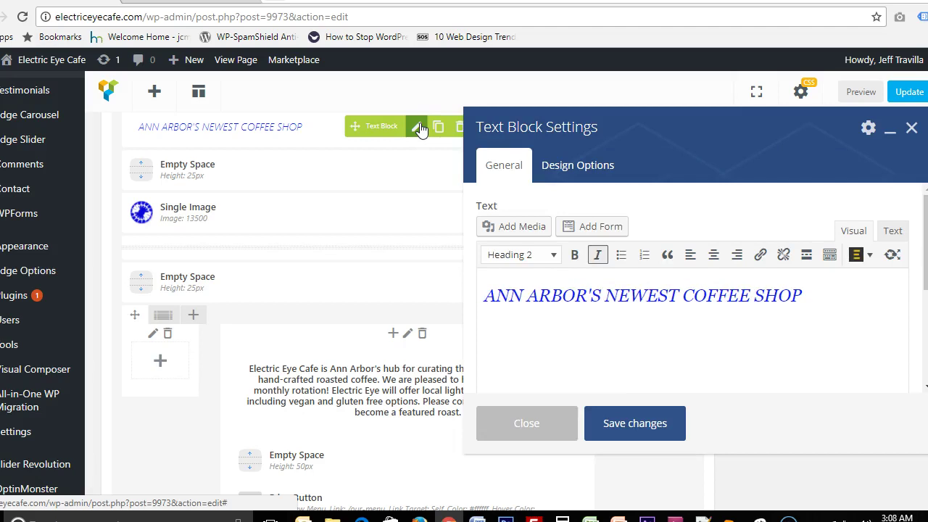
click(536, 424)
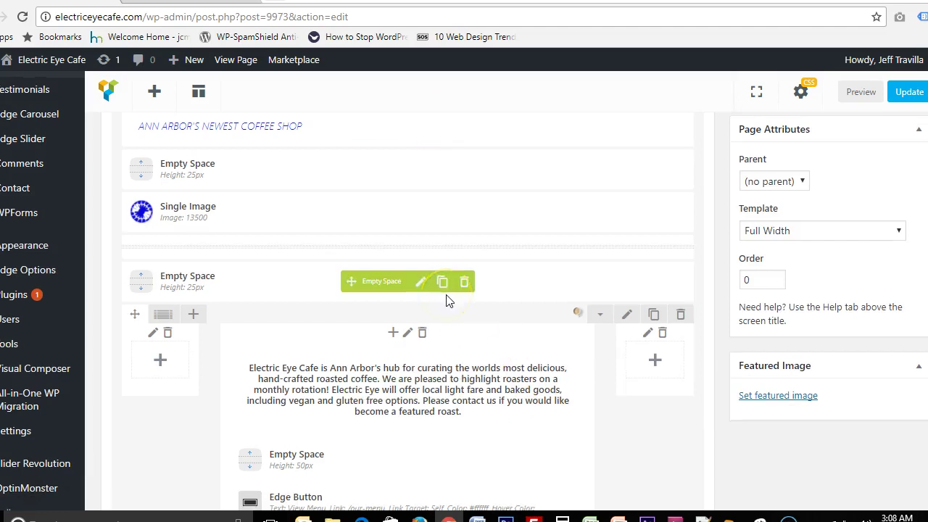
scroll(448, 300, down, 1)
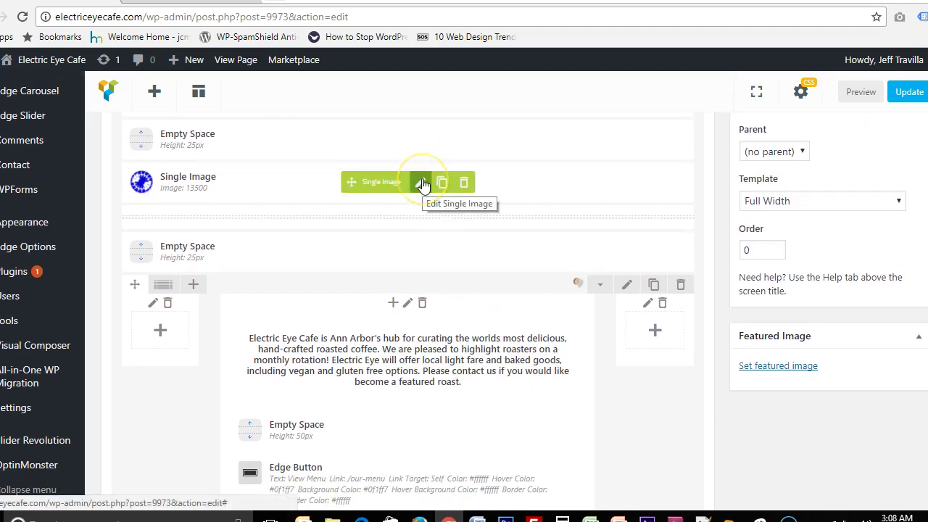
click(422, 184)
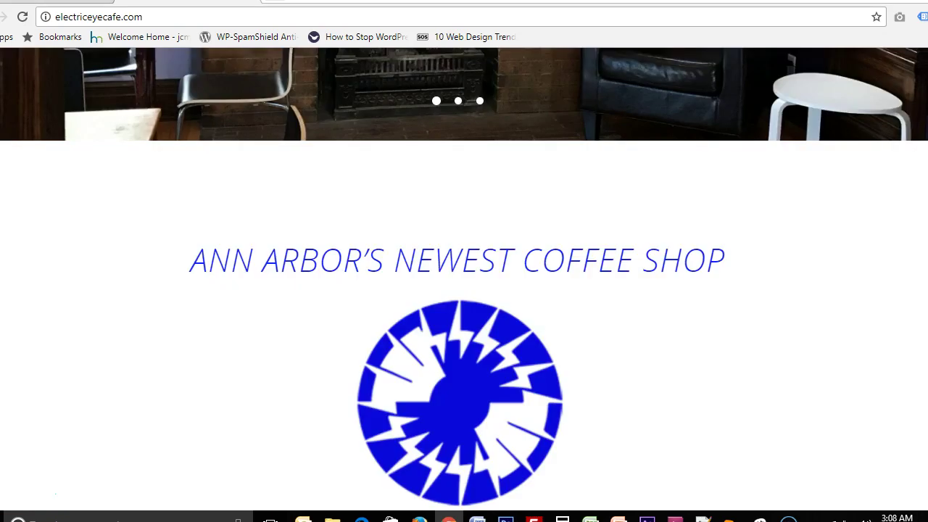
scroll(388, 351, down, 1)
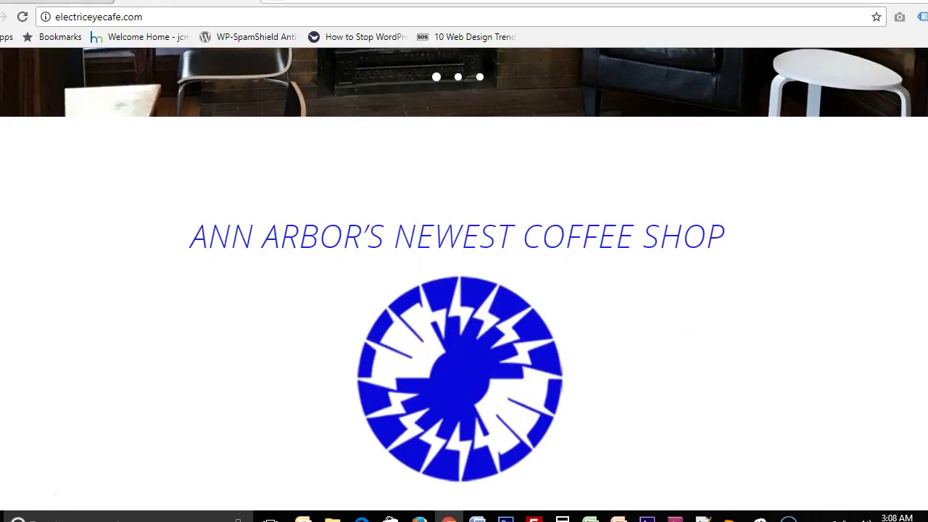
click(29, 2)
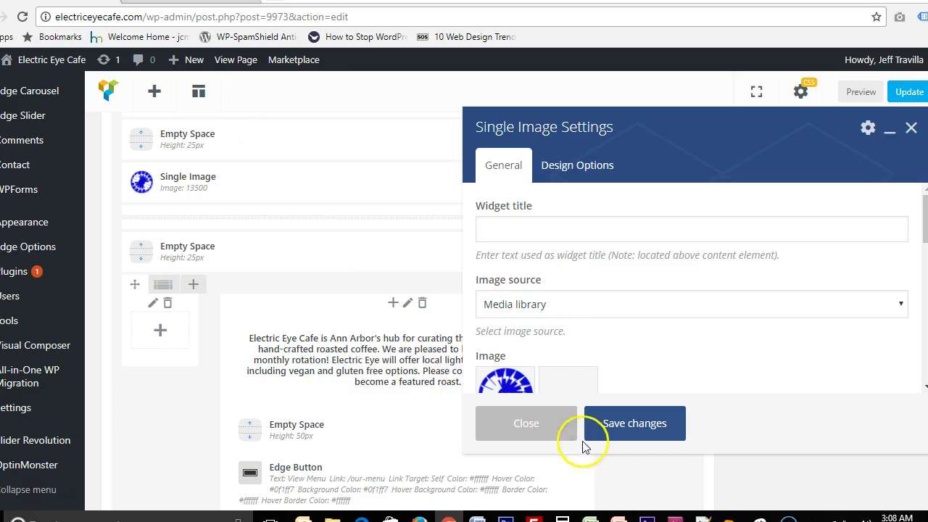
click(524, 425)
scroll(526, 417, down, 1)
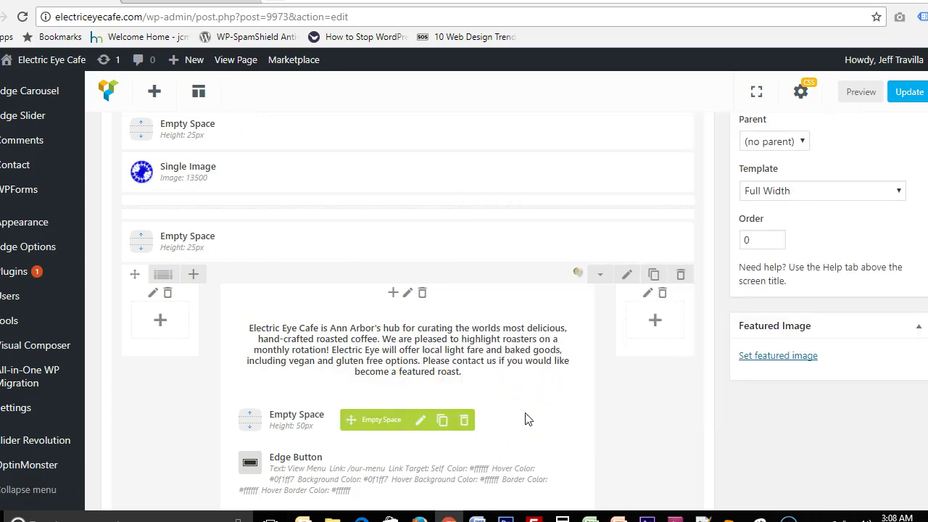
Scroll through the live Electric Eye Cafe homepage to compare it with the editor.
click(182, 3)
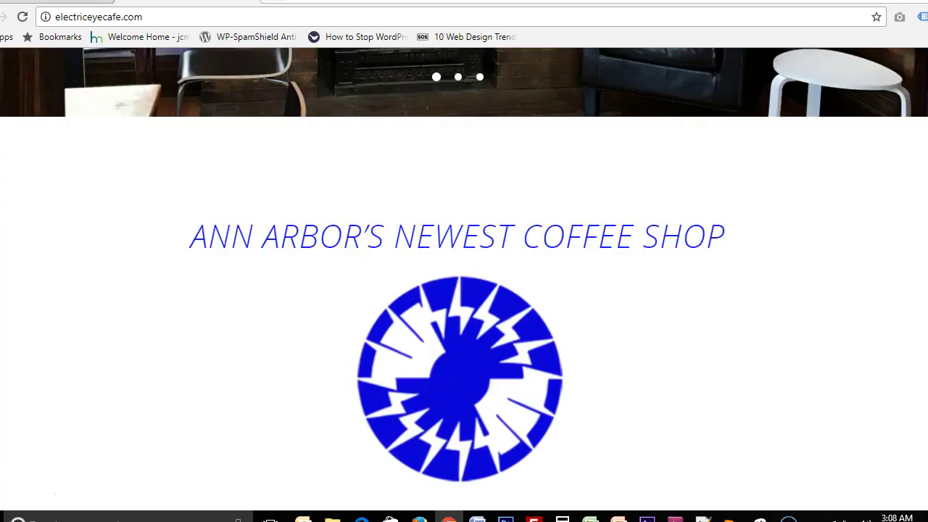
scroll(331, 314, down, 3)
scroll(332, 315, down, 7)
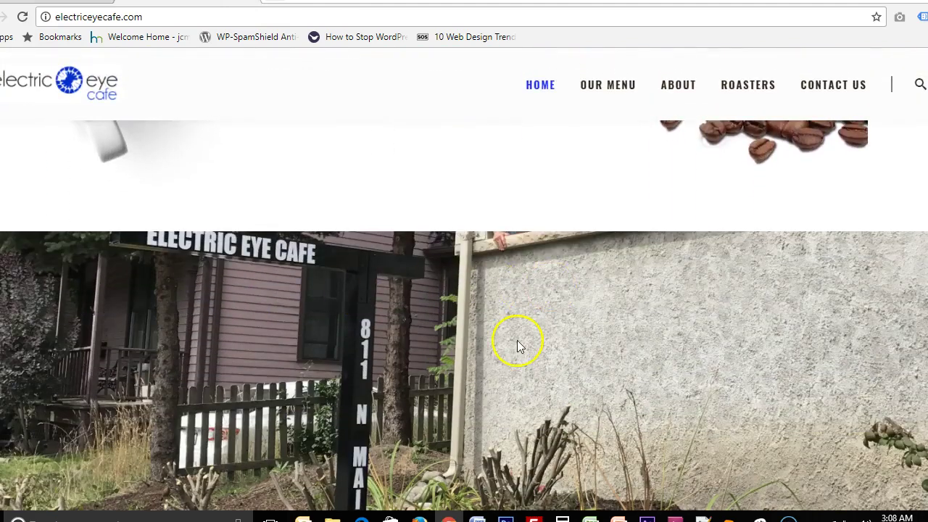
scroll(517, 346, down, 2)
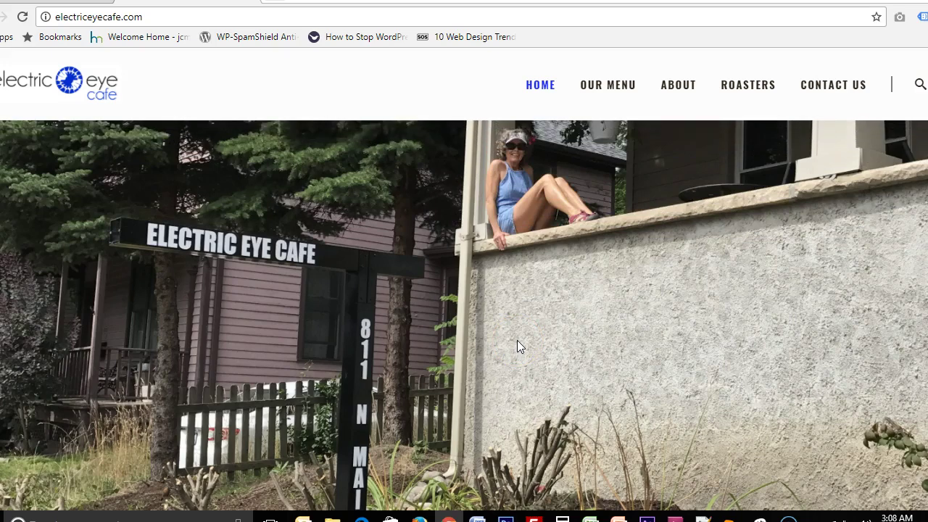
scroll(517, 340, down, 3)
scroll(517, 333, up, 2)
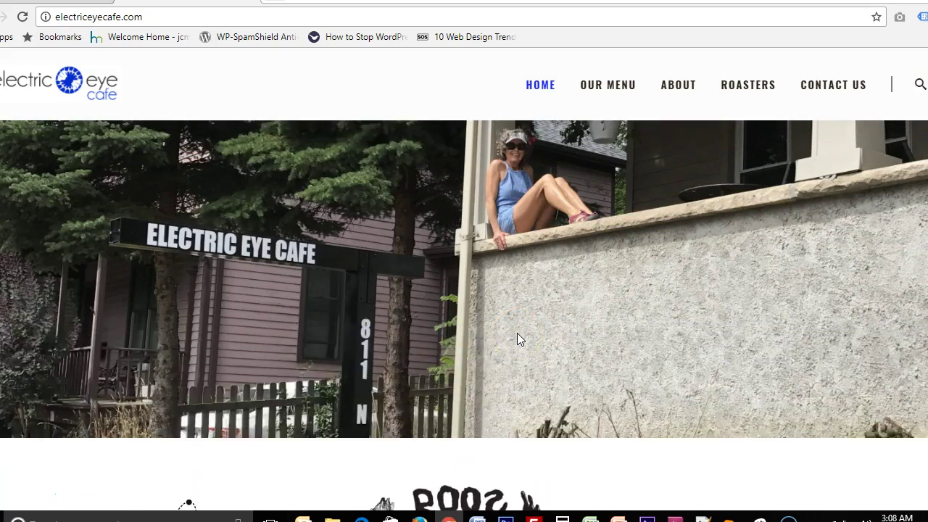
scroll(517, 340, up, 1)
scroll(517, 341, up, 1)
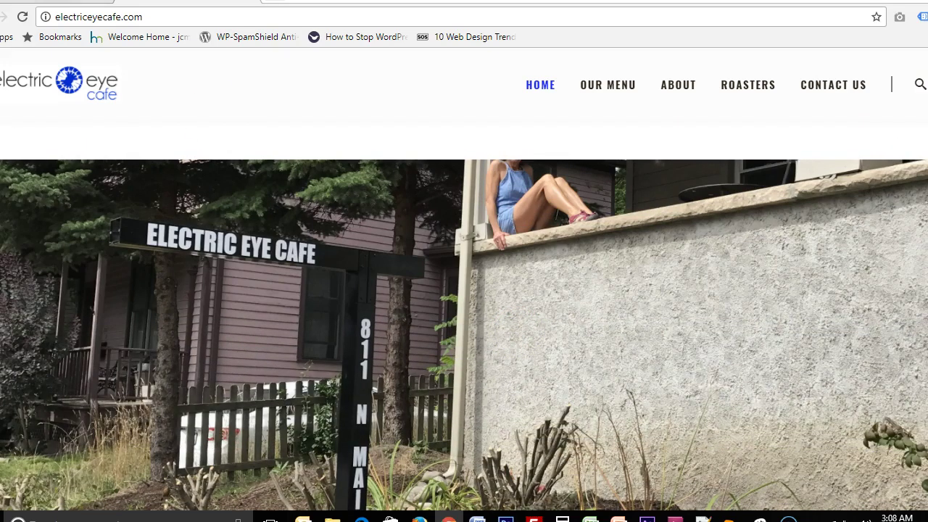
Return to the Main Home editor and find the View Menu button and the 550px Empty Space row.
click(152, 6)
scroll(273, 281, down, 1)
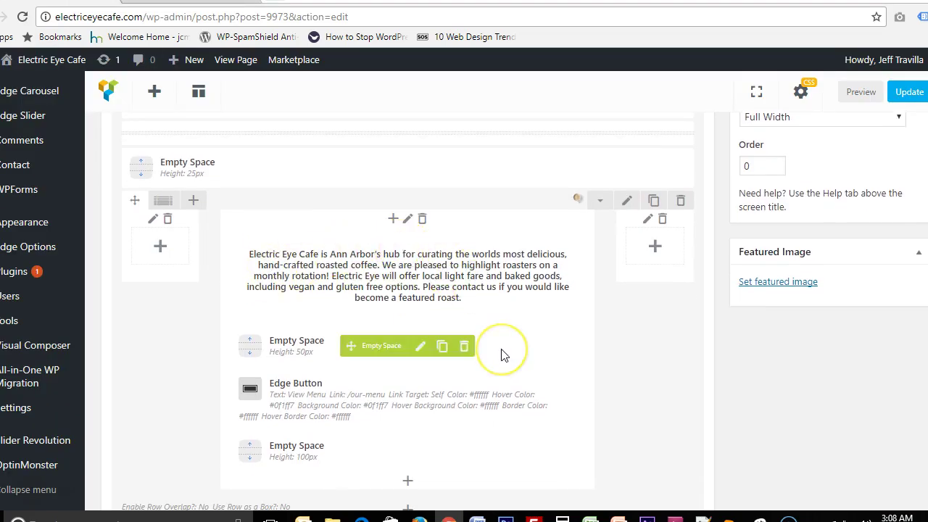
scroll(503, 354, down, 5)
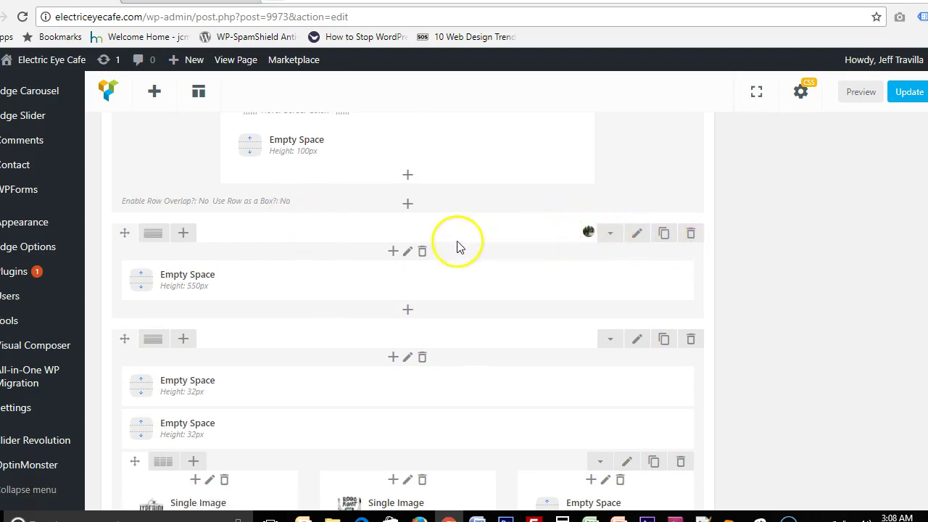
scroll(667, 274, up, 4)
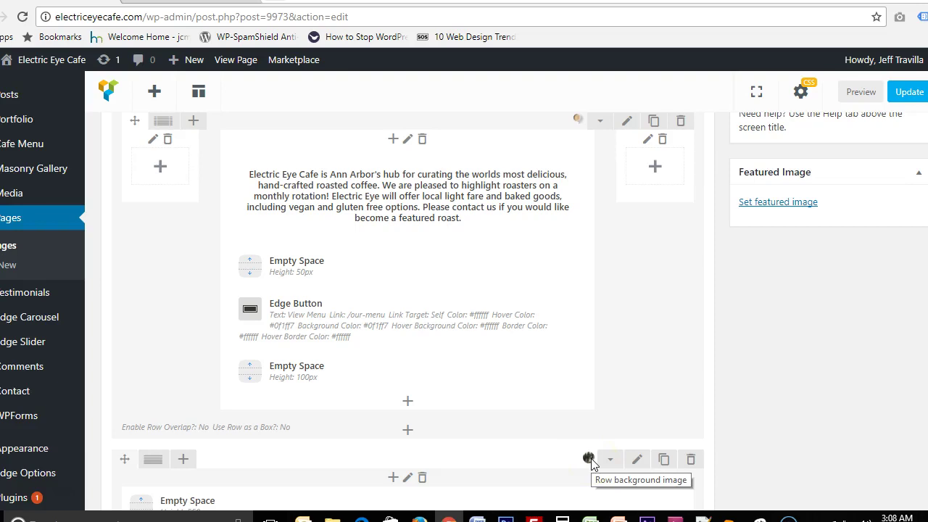
scroll(591, 465, down, 2)
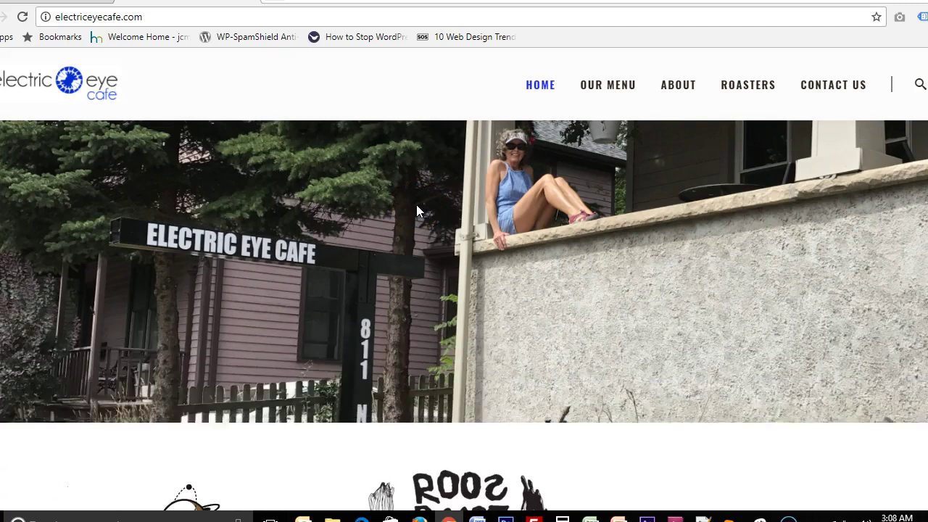
scroll(416, 211, up, 2)
scroll(416, 211, down, 1)
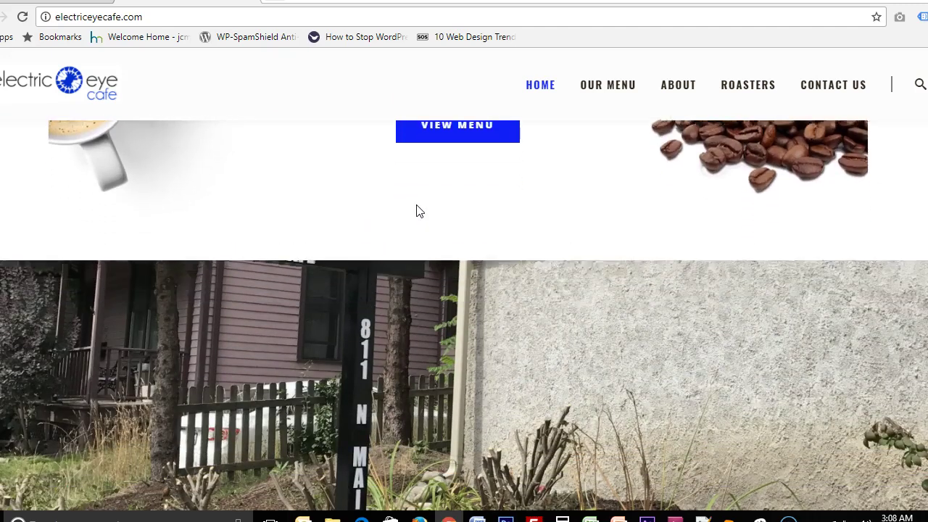
scroll(417, 211, down, 1)
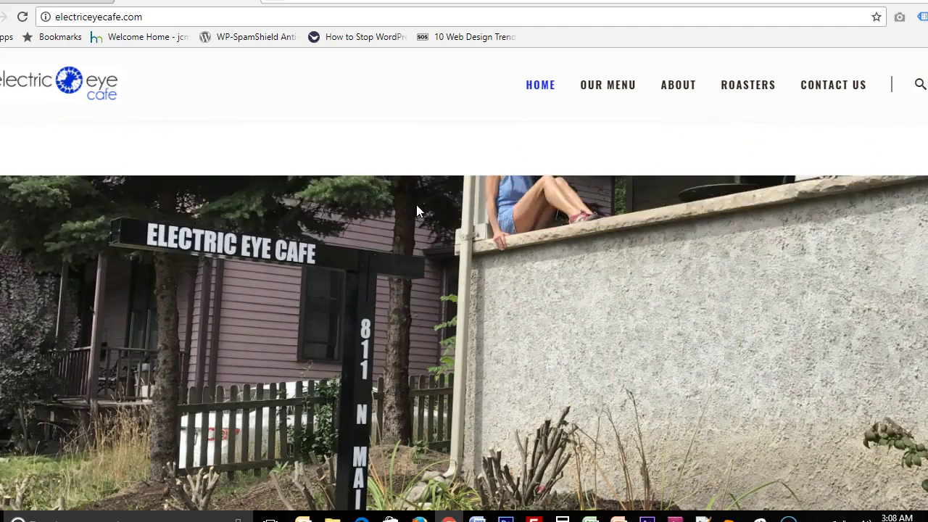
scroll(417, 210, down, 1)
key(alt+space)
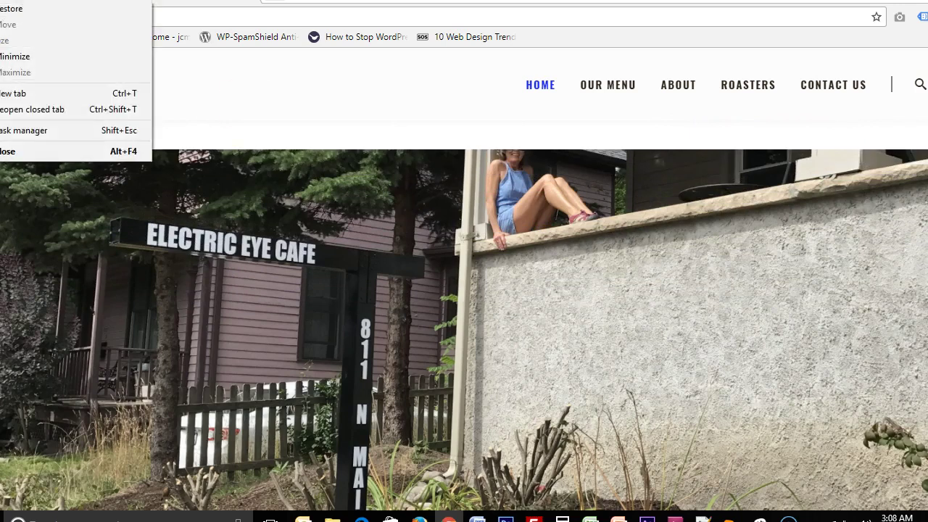
key(alt+Tab)
mouse_move(346, 242)
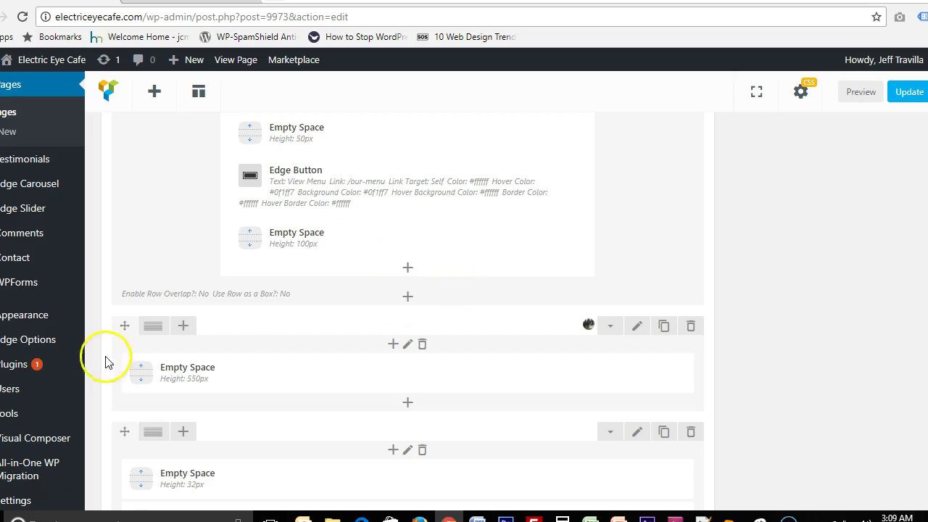
Open Row Settings for the 550px Empty Space row and review its Parallax, Full Width general options.
drag(123, 326, 123, 324)
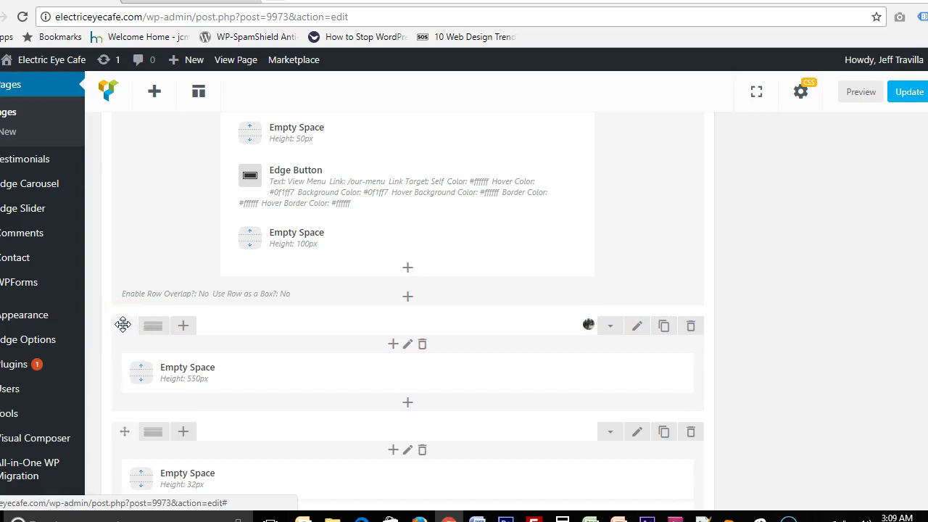
mouse_move(497, 377)
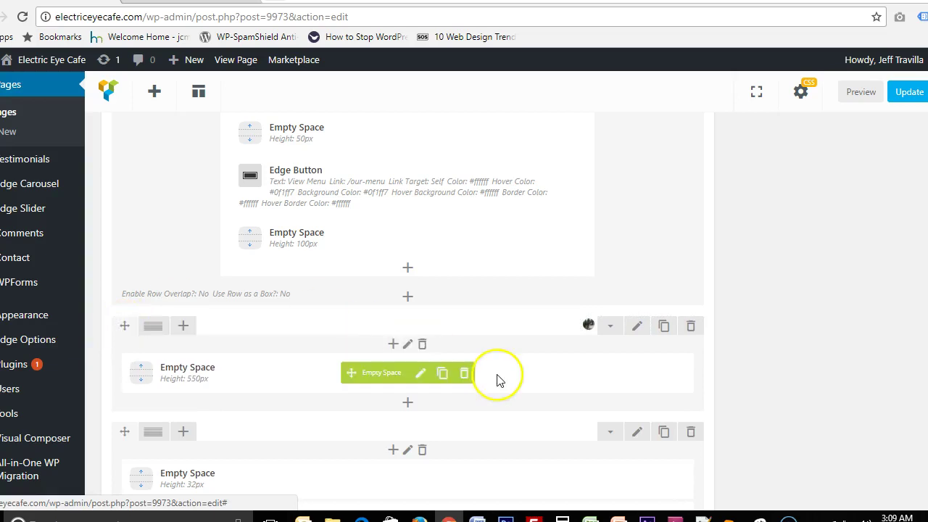
click(637, 328)
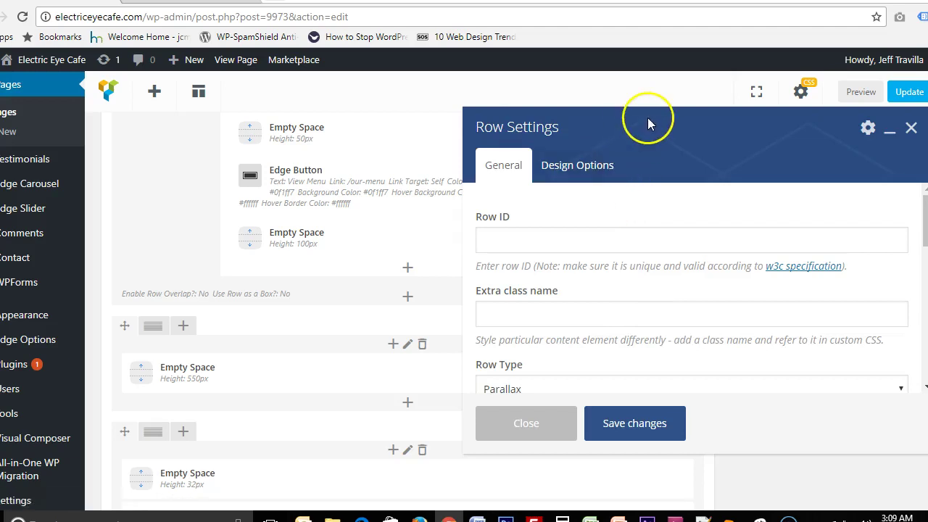
drag(648, 121, 393, 127)
scroll(426, 222, down, 2)
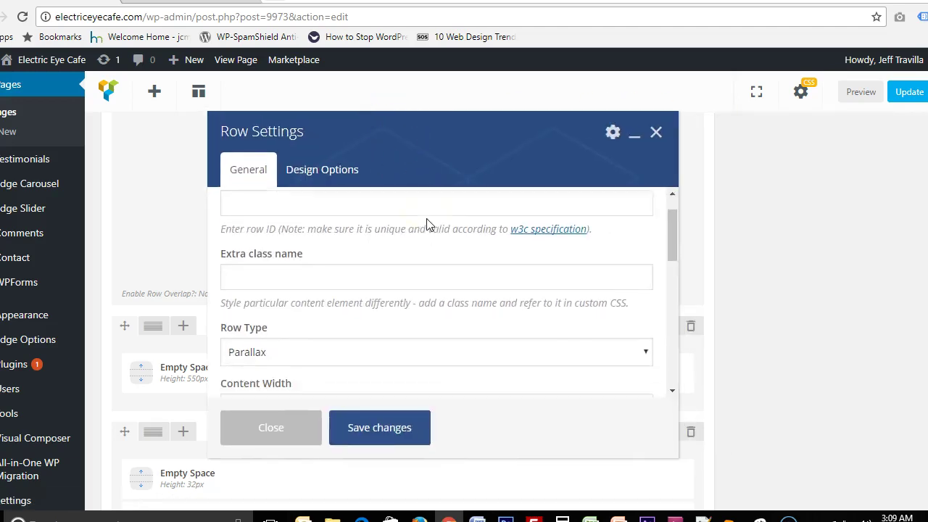
scroll(427, 225, down, 3)
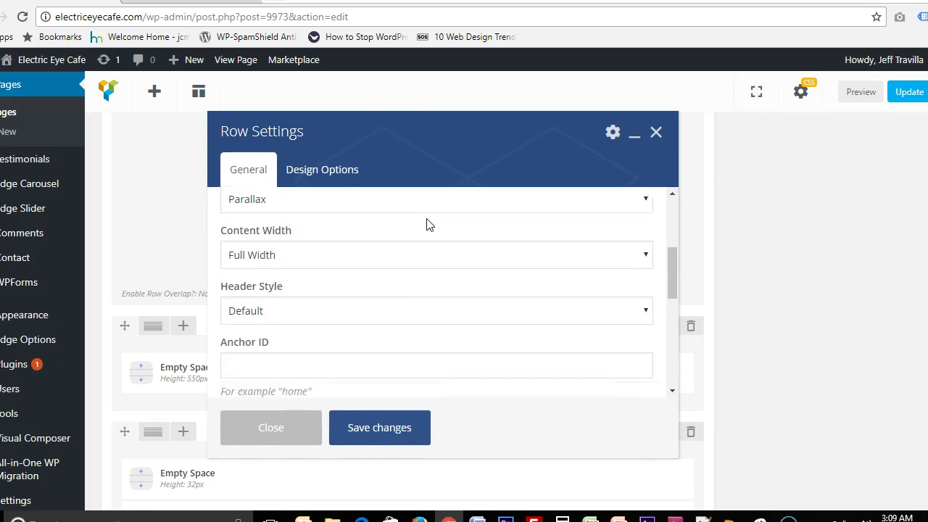
scroll(427, 225, down, 3)
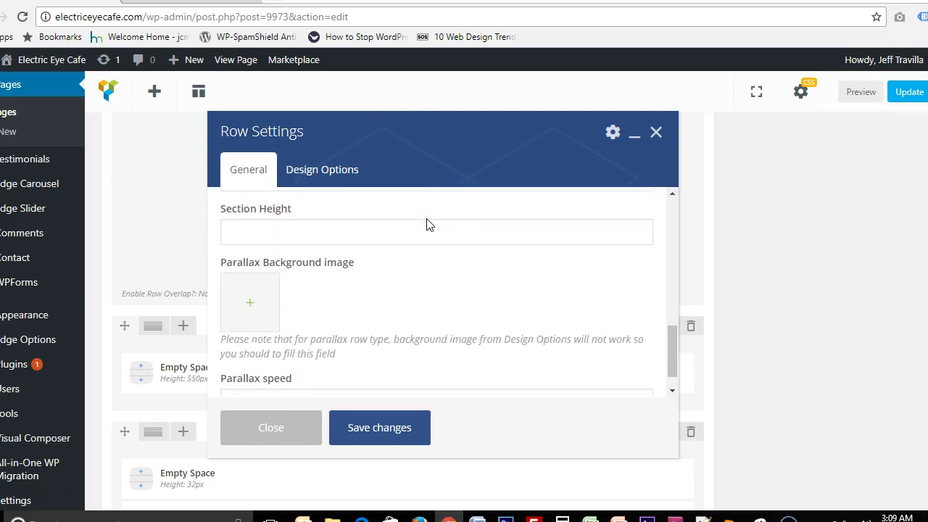
scroll(426, 225, up, 1)
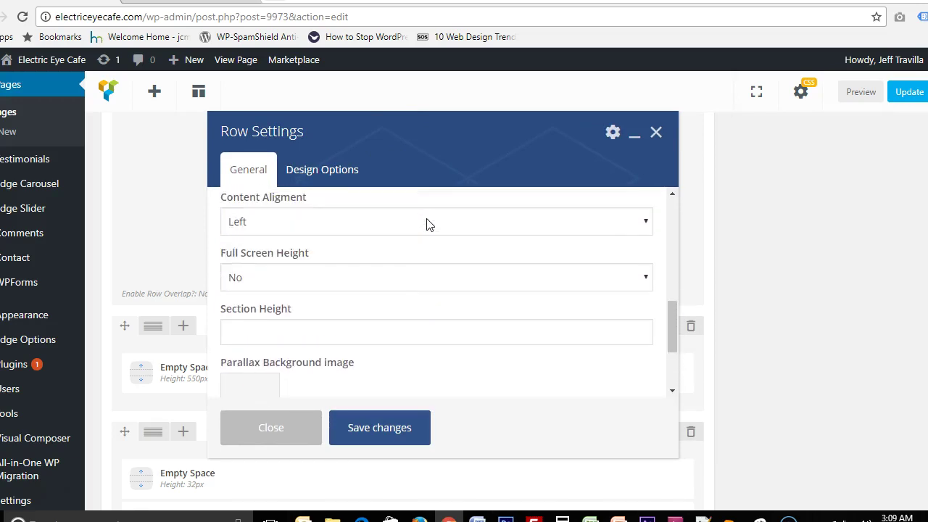
In the row's Design Options, start adding a second background image beside the existing one.
click(359, 179)
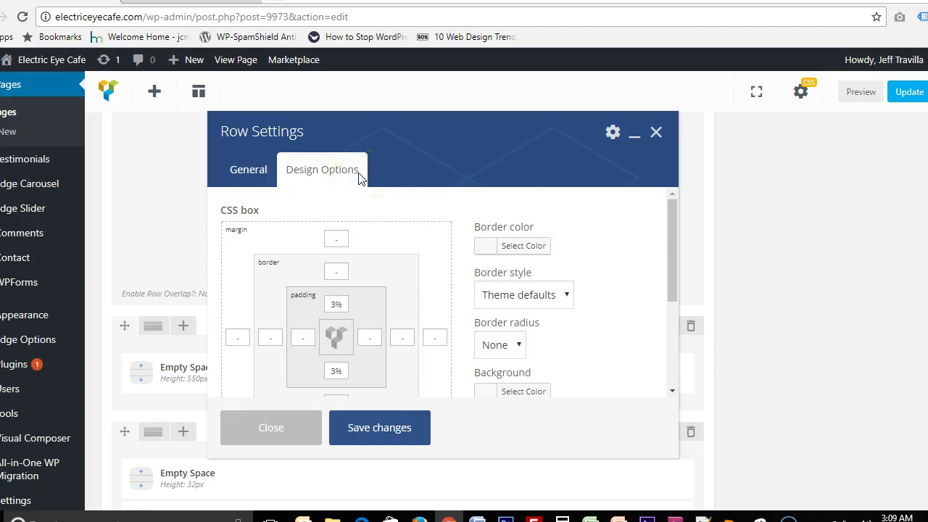
scroll(539, 306, down, 3)
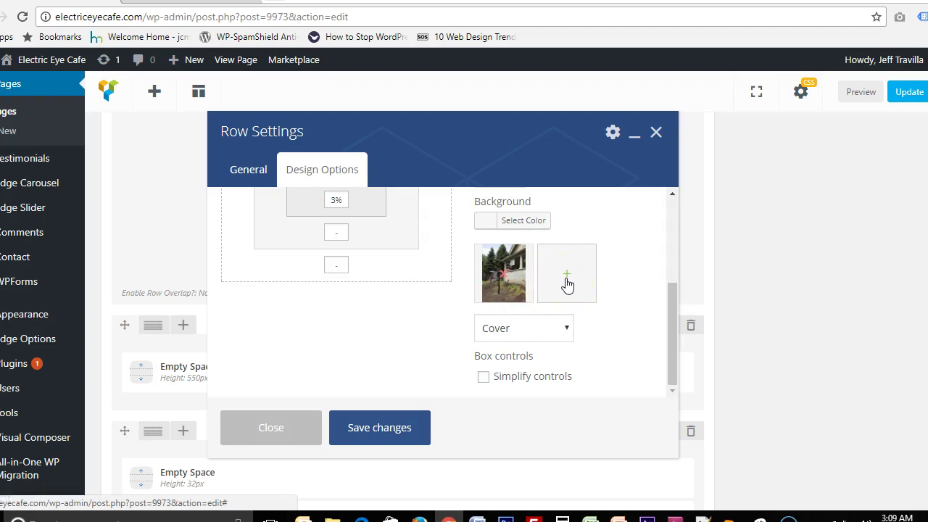
click(567, 284)
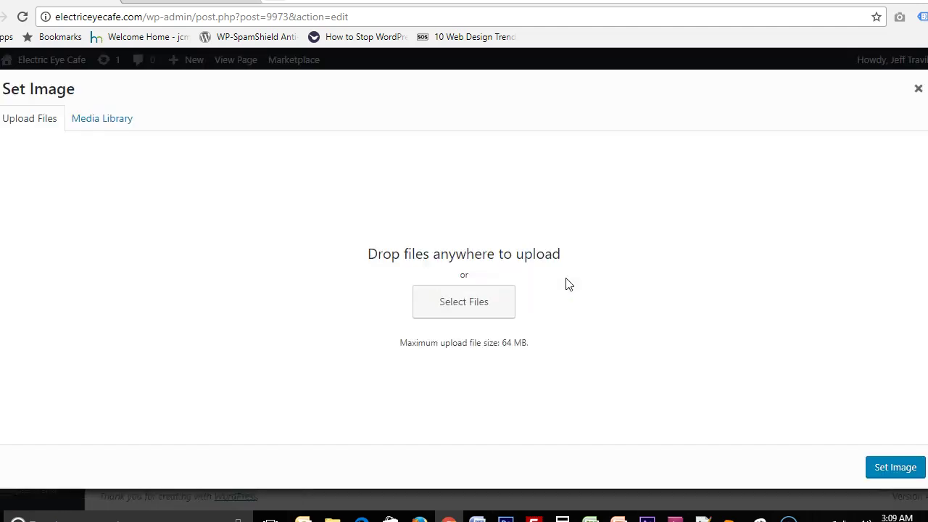
Browse the Media Library images, then close the picker without choosing a new background.
click(102, 119)
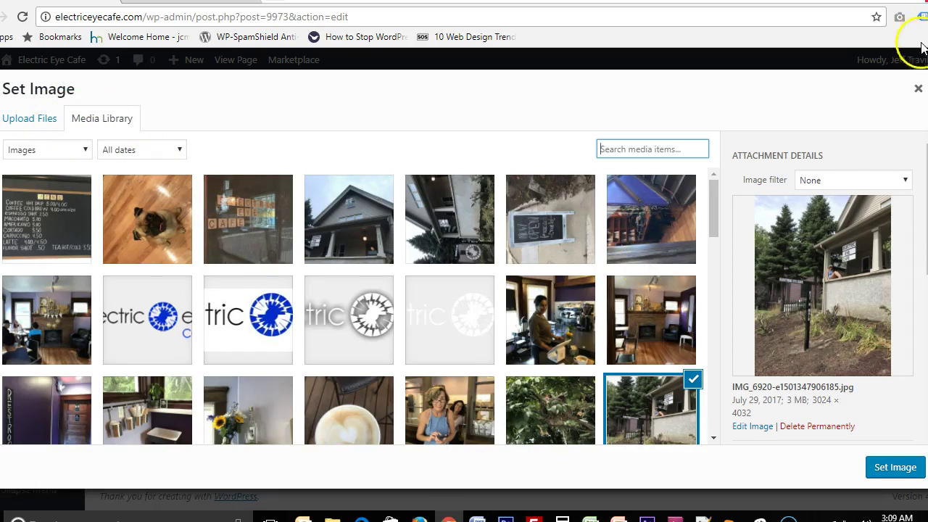
click(915, 91)
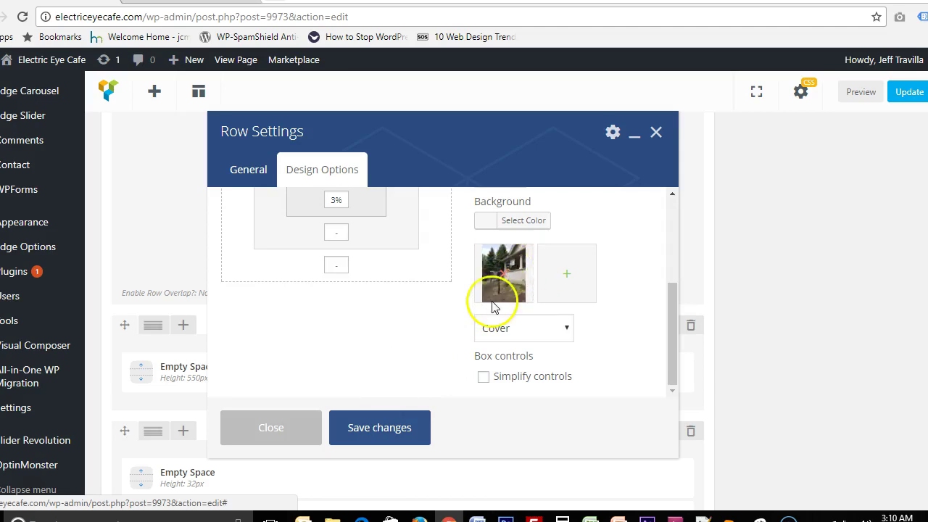
Save the row settings and update the Main Home page.
click(385, 435)
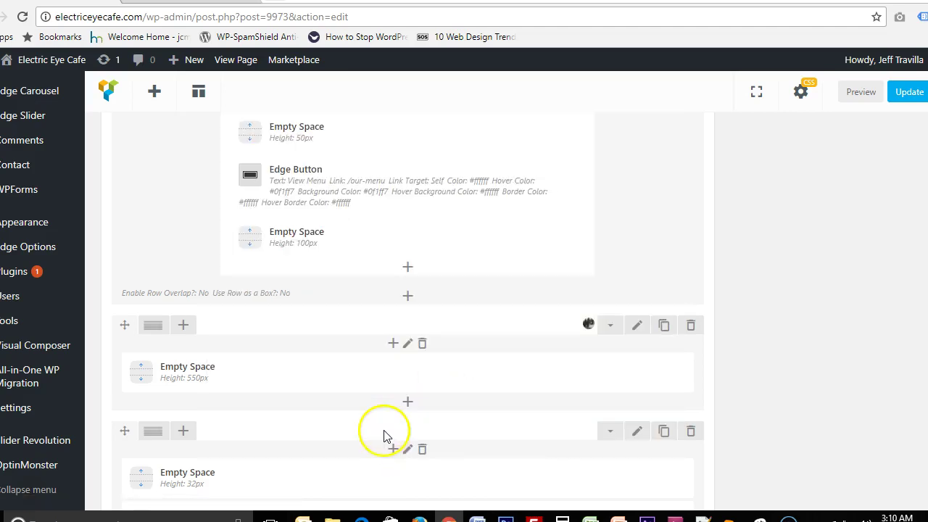
click(910, 99)
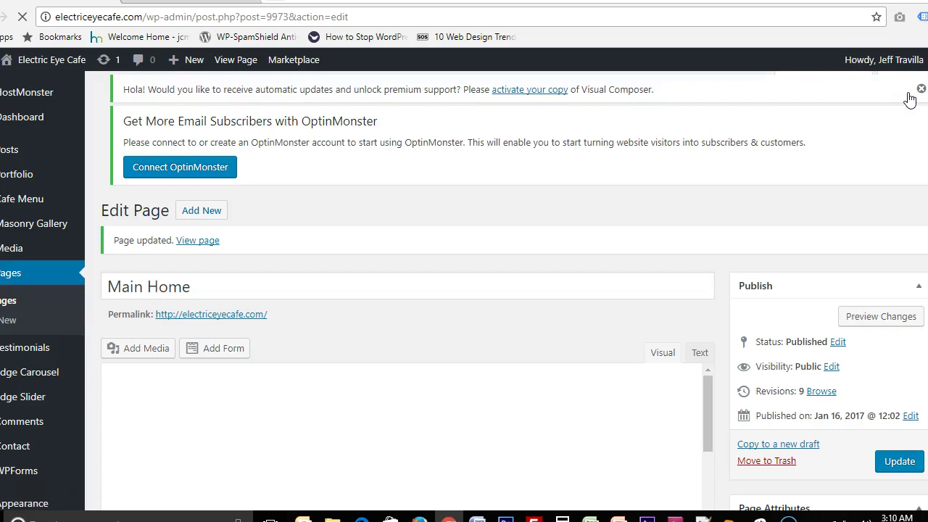
click(736, 140)
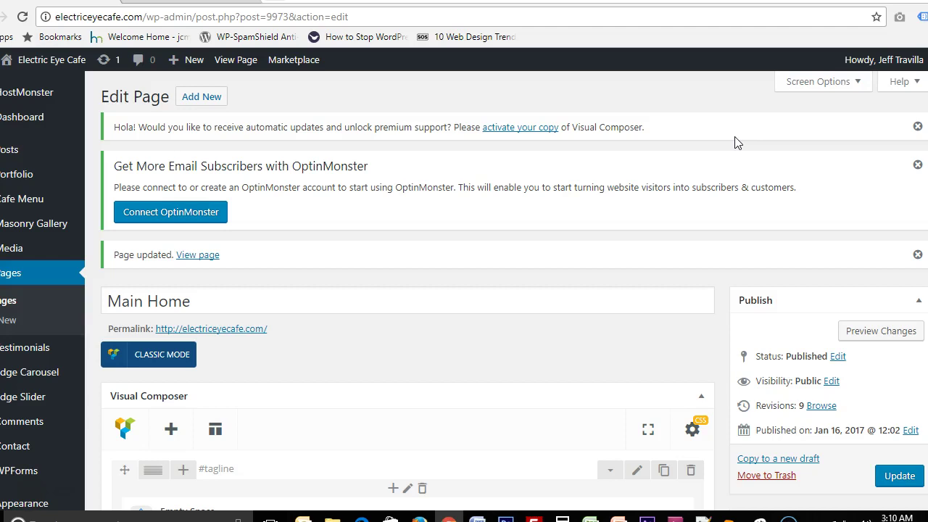
click(681, 153)
scroll(565, 265, down, 3)
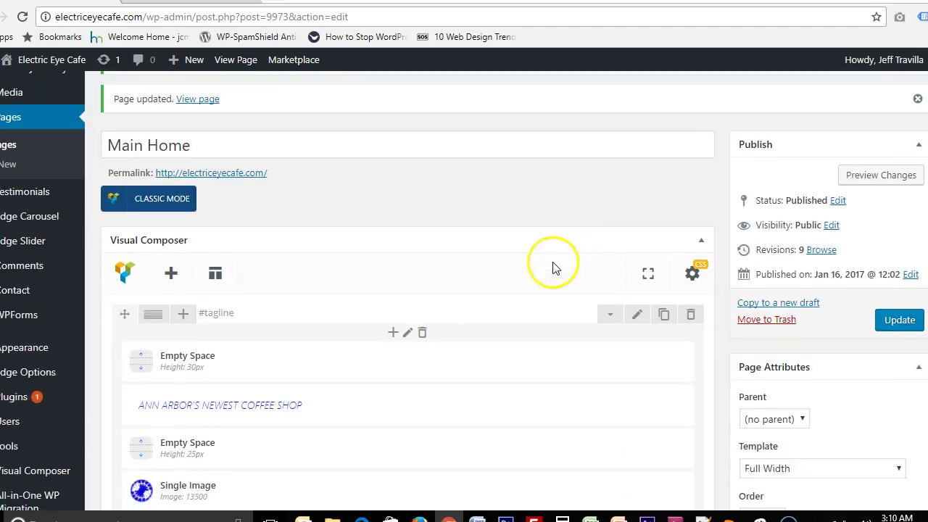